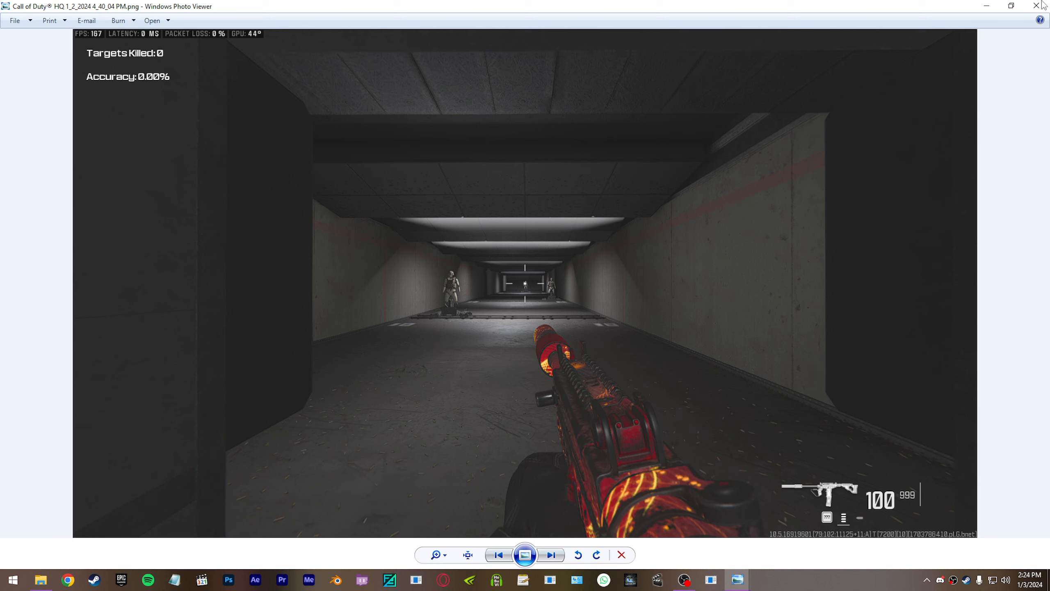
# Open System Protection from the Windows About settings to review the System Restore options, and close the dialog.
pyautogui.rightClick(13, 579)
pyautogui.click(79, 326)
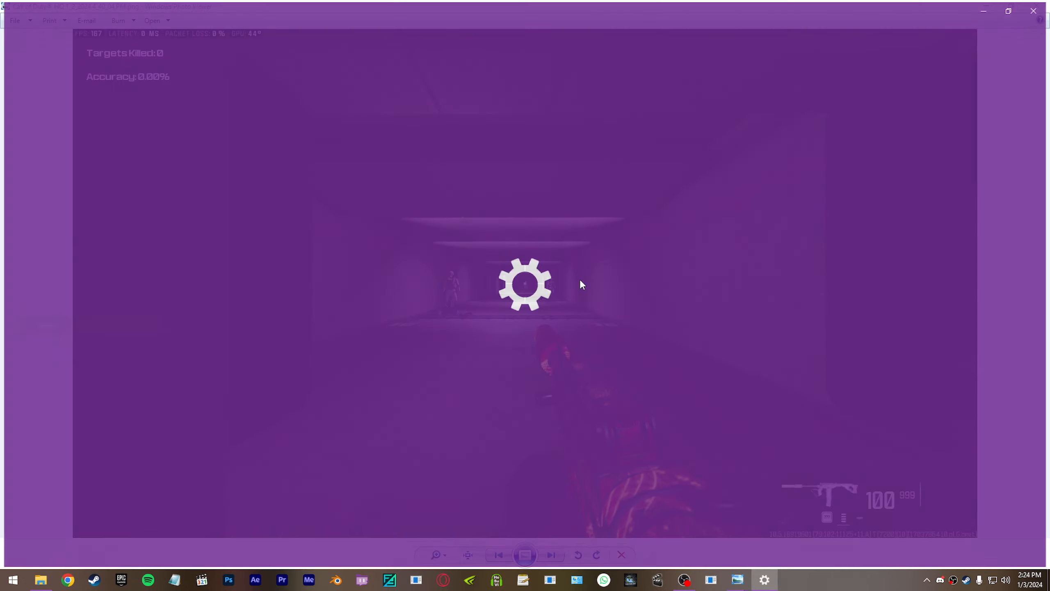
pyautogui.click(935, 215)
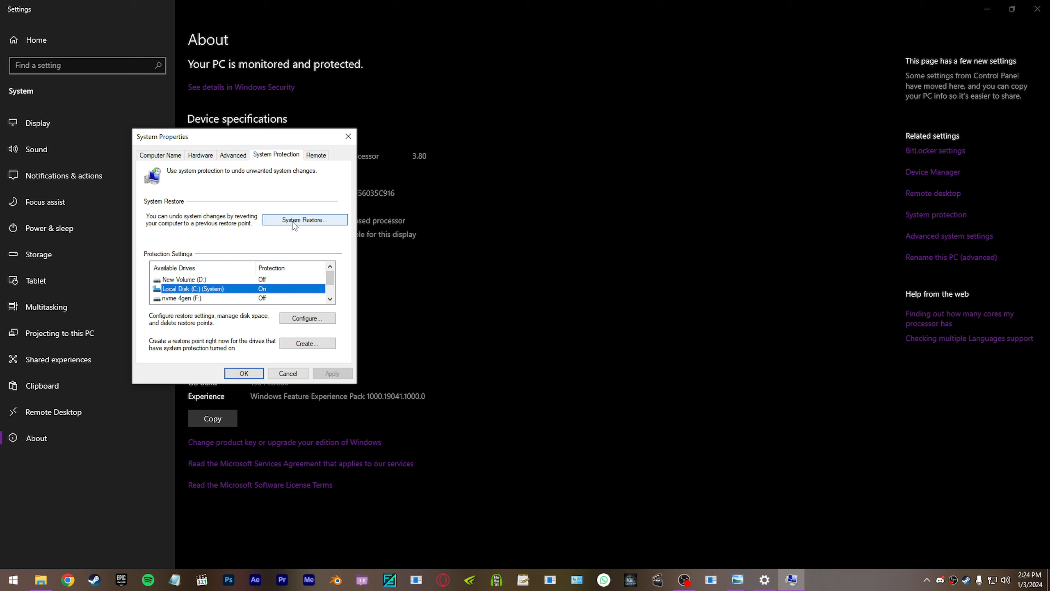
pyautogui.click(244, 374)
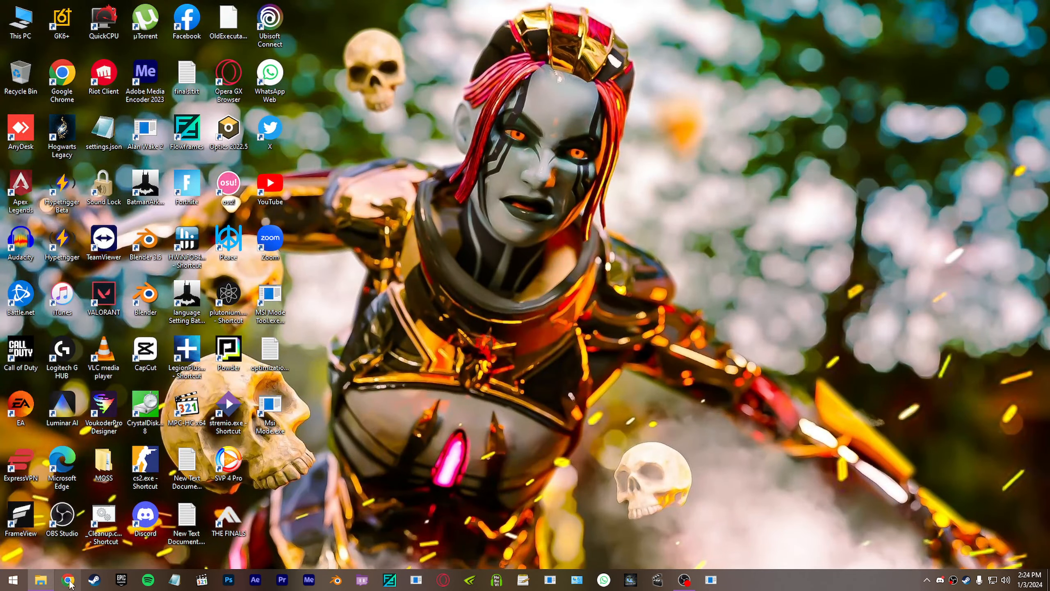
# Open an incognito Chrome window and go to AMD's Drivers and Support page.
pyautogui.rightClick(67, 579)
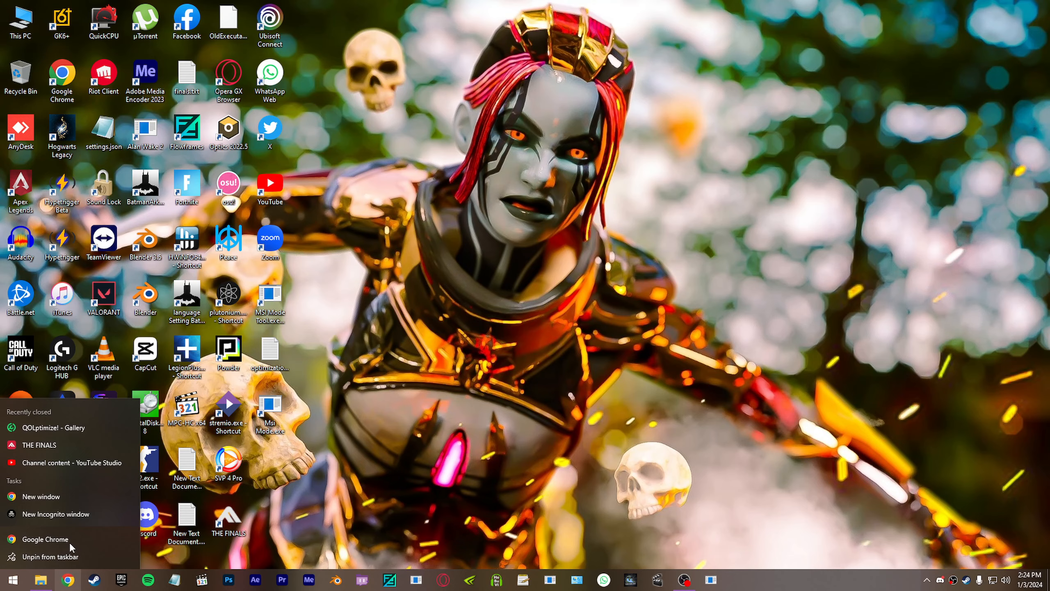
pyautogui.click(77, 517)
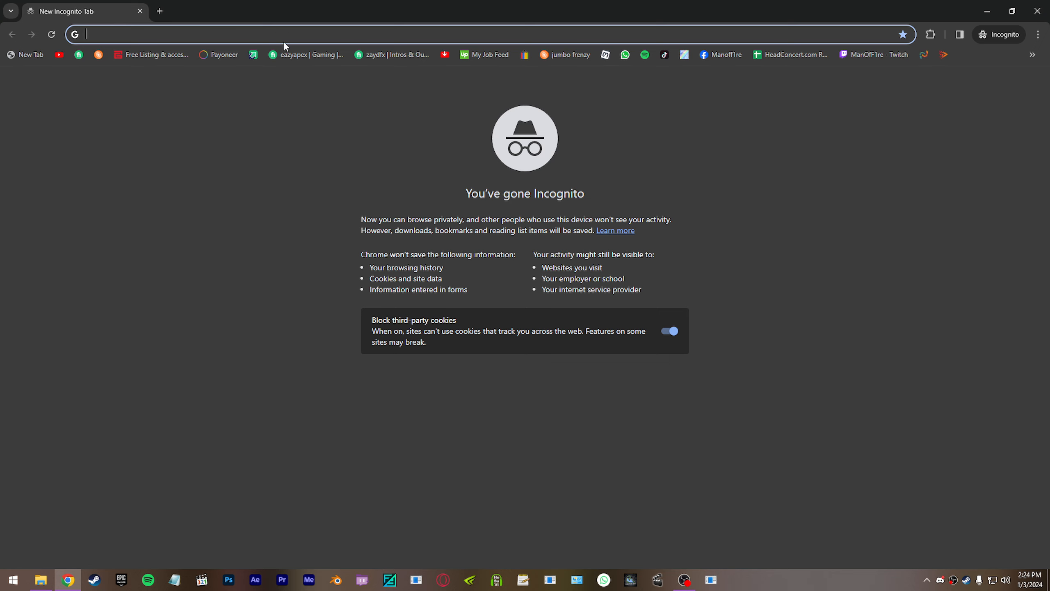
pyautogui.write('amd')
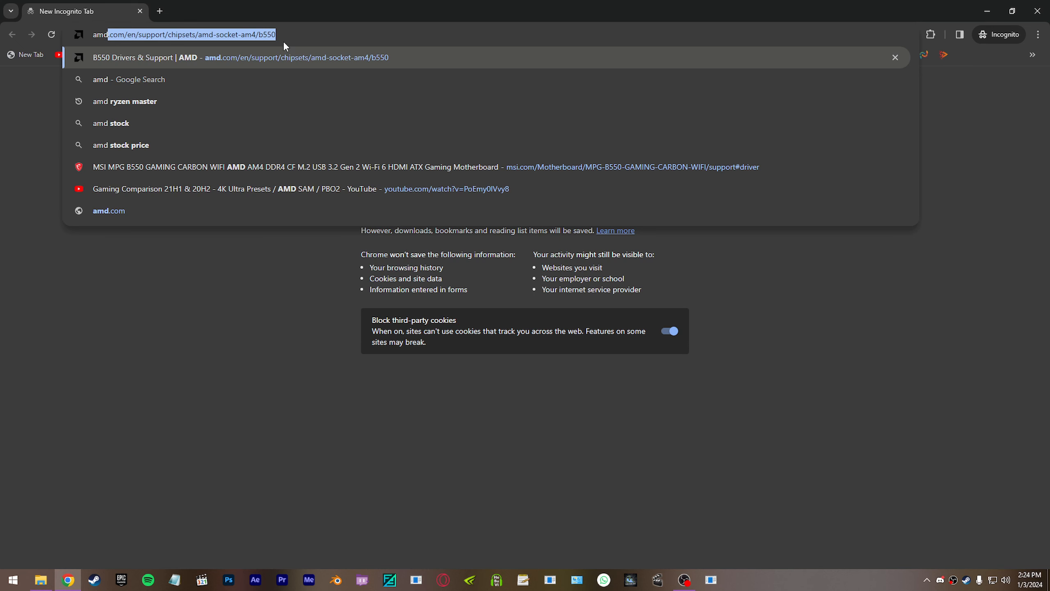
pyautogui.press('Return')
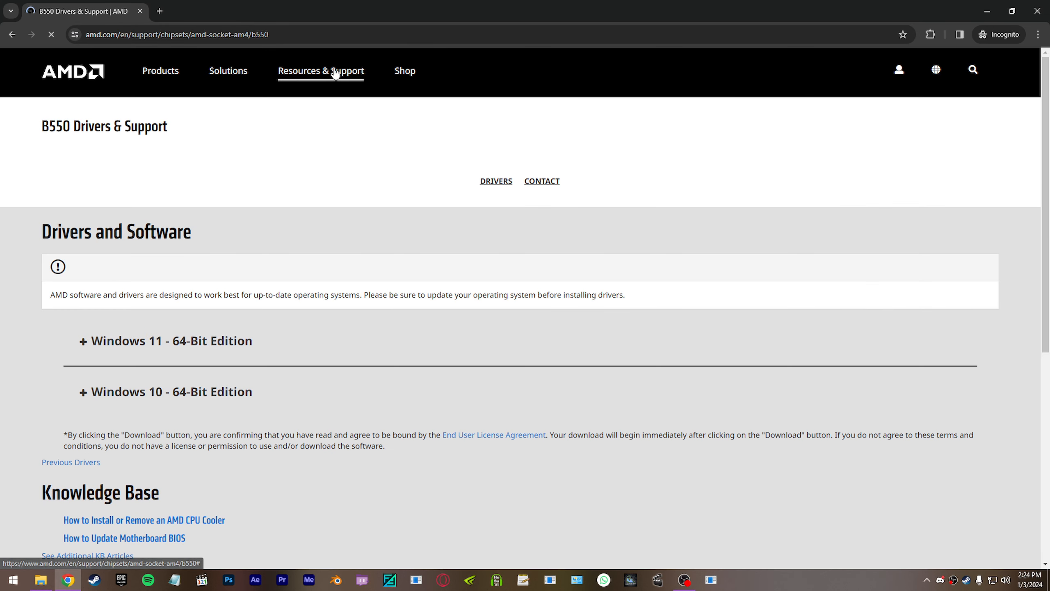
pyautogui.moveTo(335, 73)
pyautogui.click(427, 137)
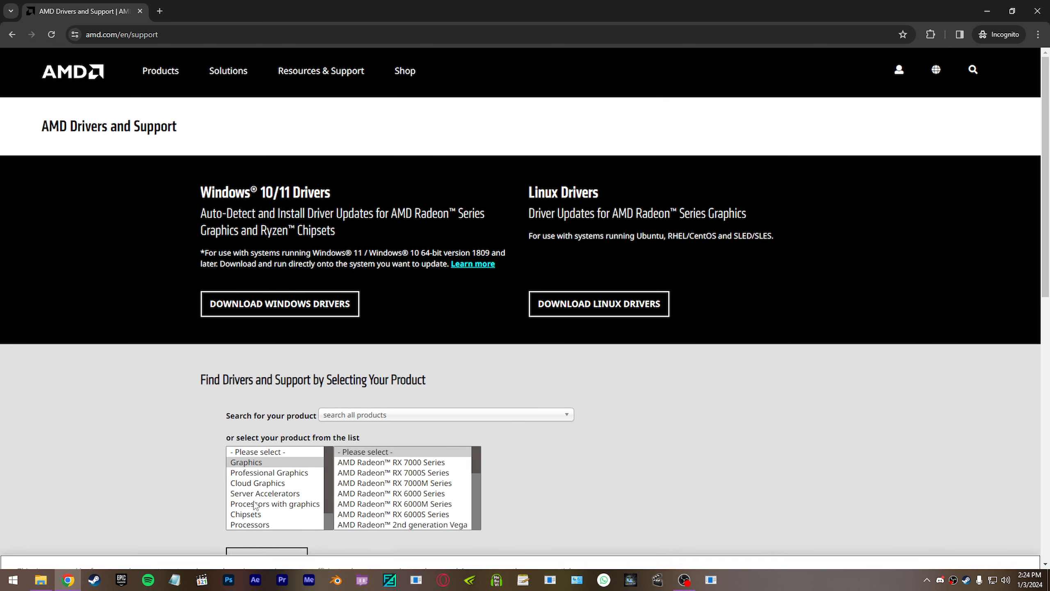
# Find the drivers for Chipsets, AMD Socket AM4, B550 and expand the Windows 10 - 64-Bit Edition downloads.
pyautogui.click(253, 513)
pyautogui.scroll(-1, 374, 496)
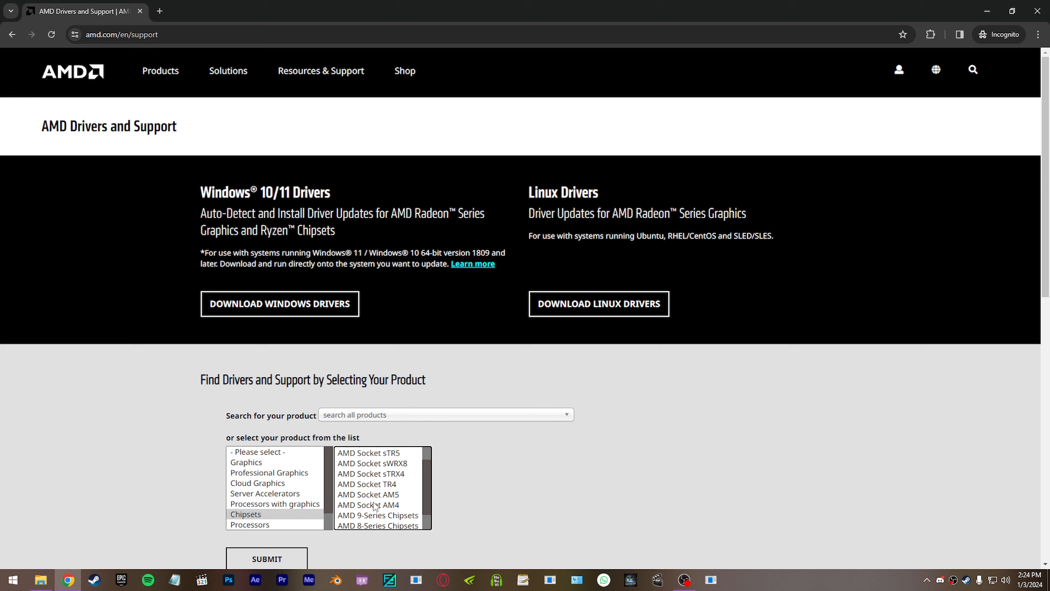
pyautogui.click(375, 505)
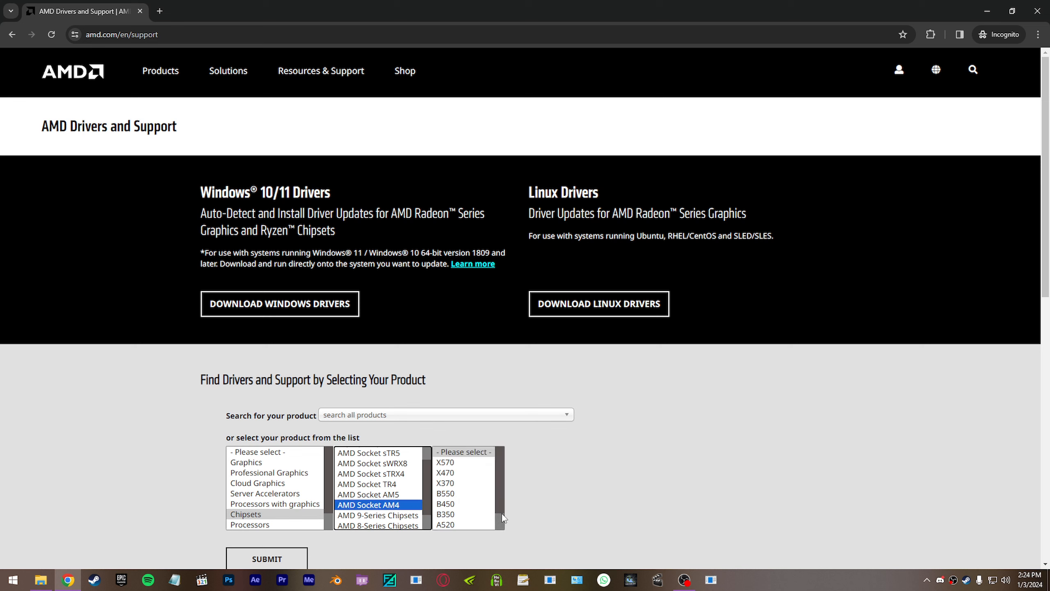
pyautogui.scroll(-1, 503, 518)
pyautogui.click(455, 472)
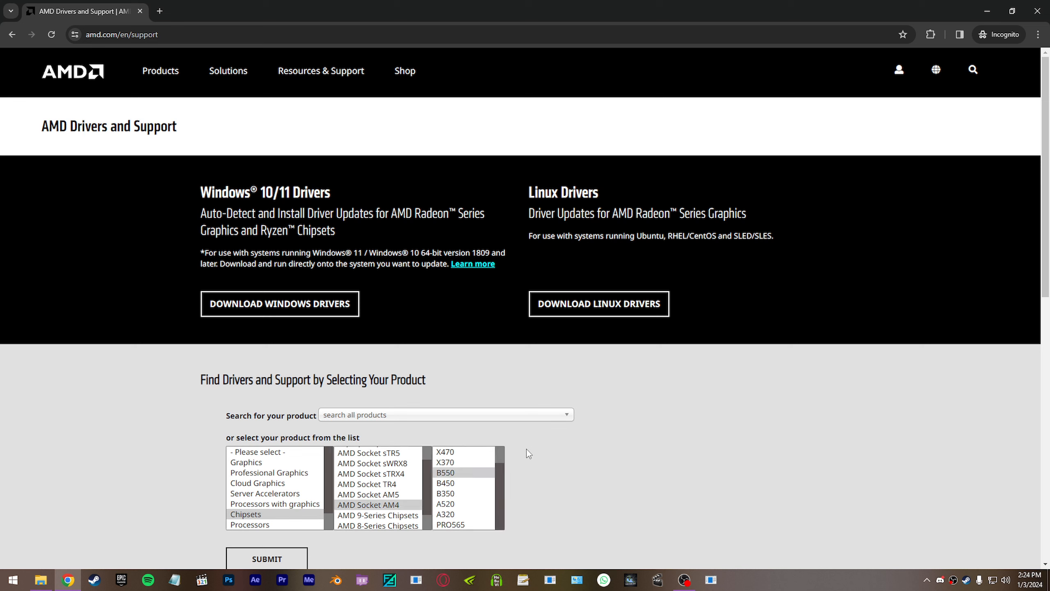
pyautogui.click(300, 552)
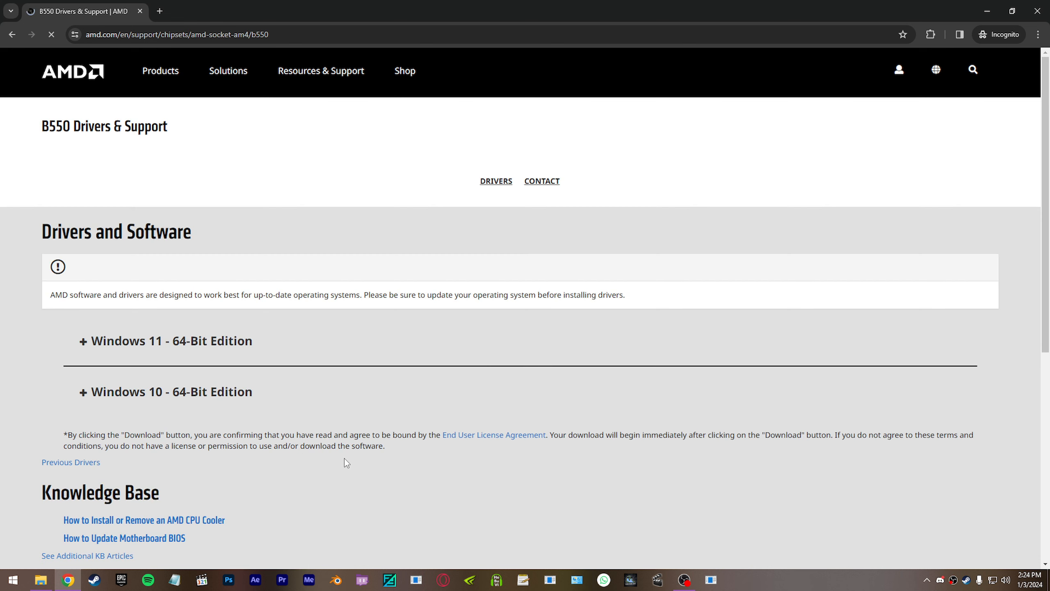
pyautogui.click(156, 396)
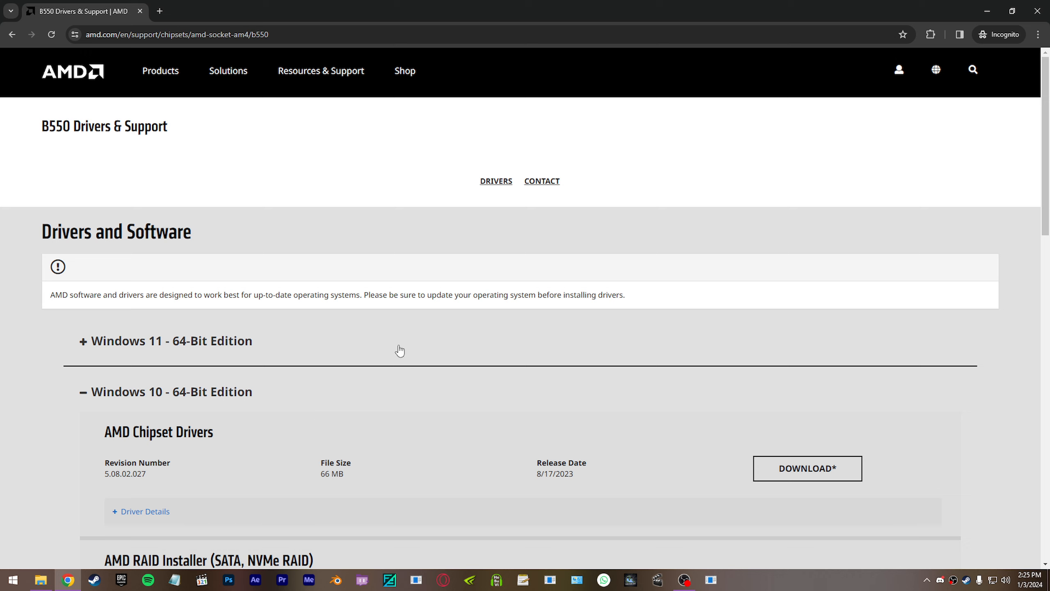
# Open the Dism++10.1.1002.1 folder in File Explorer and launch Dism++x64.exe.
pyautogui.click(41, 579)
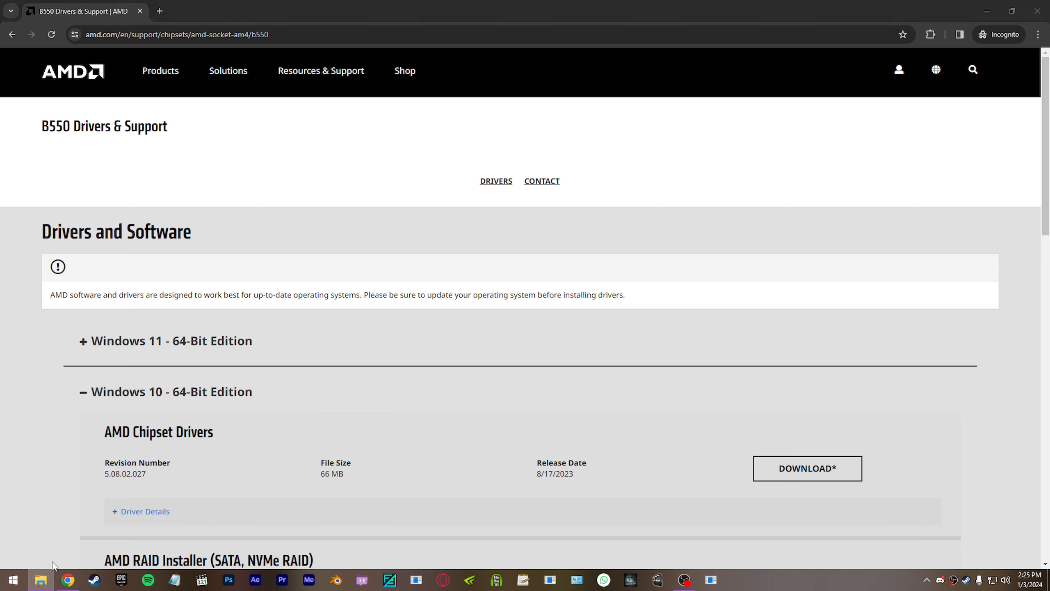
pyautogui.rightClick(43, 580)
pyautogui.click(35, 374)
pyautogui.moveTo(0, 68); pyautogui.dragTo(589, 103)
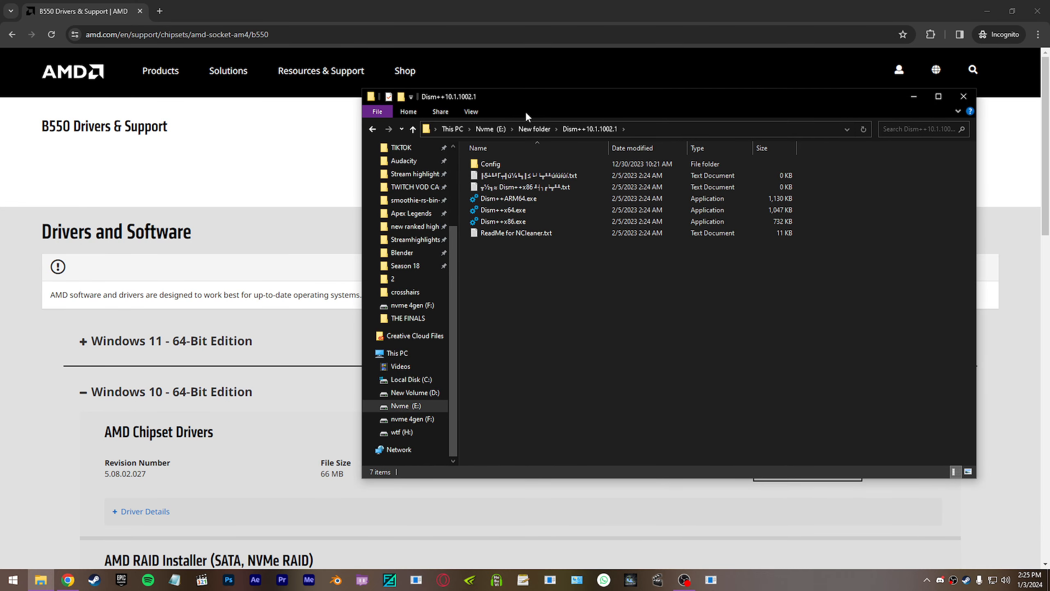
pyautogui.doubleClick(521, 211)
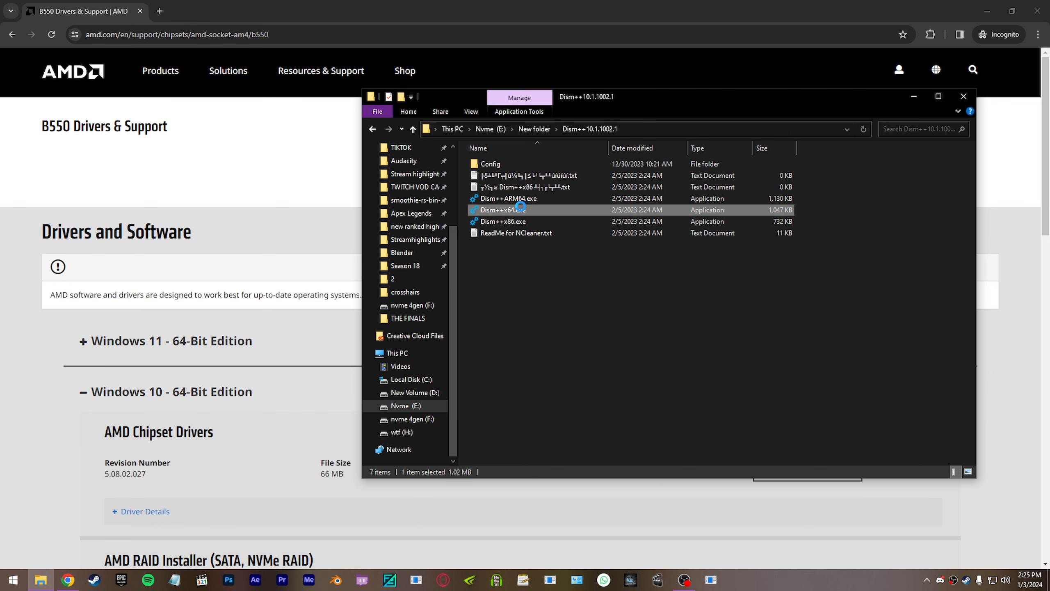
pyautogui.click(781, 102)
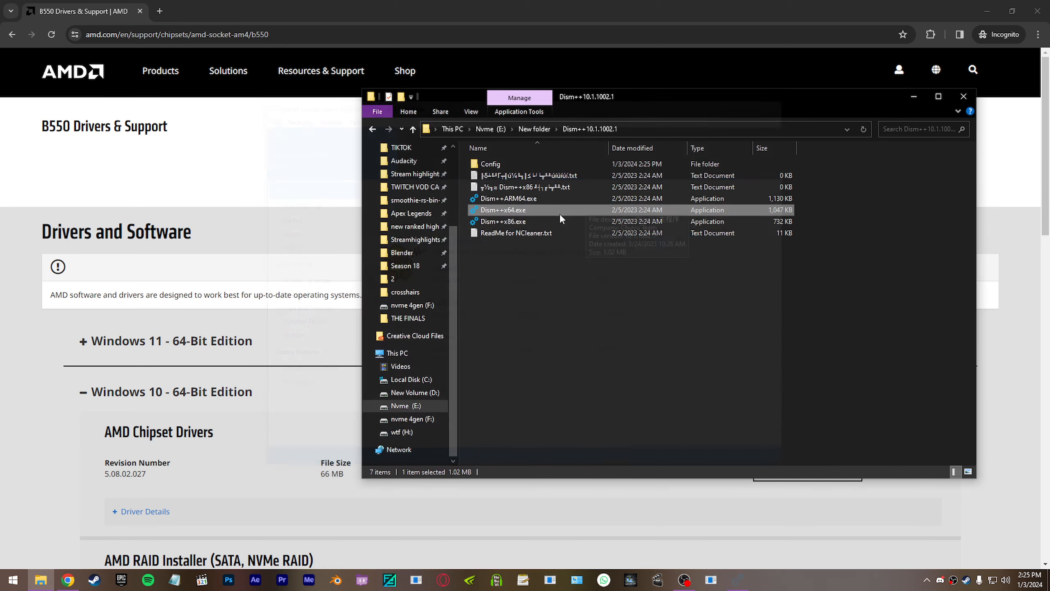
pyautogui.rightClick(497, 209)
pyautogui.click(384, 229)
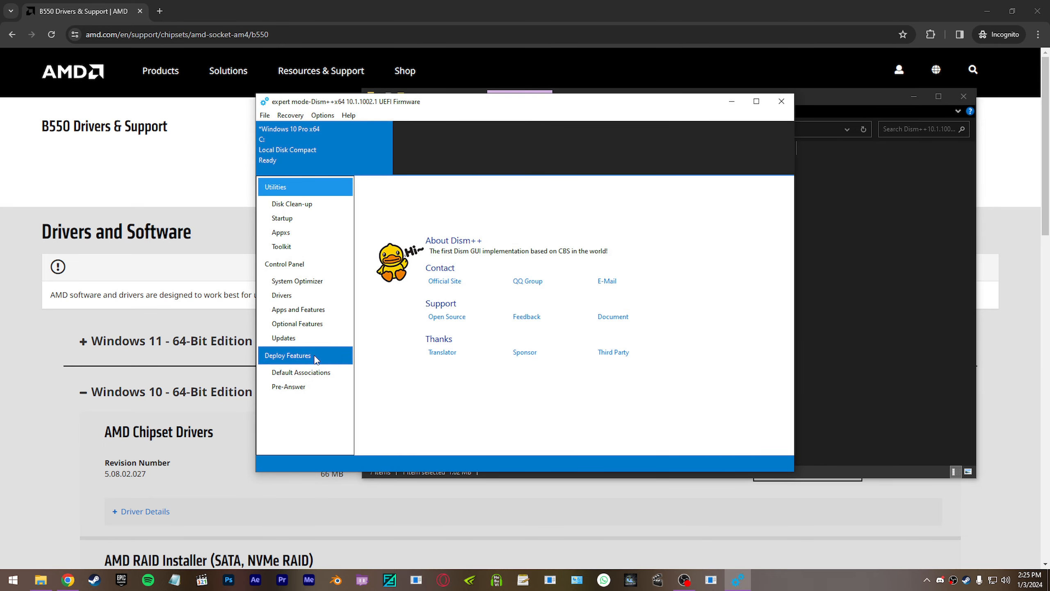
# Display the driver list in Dism++ and select all three Advanced Micro Devices groups under System devices.
pyautogui.click(302, 297)
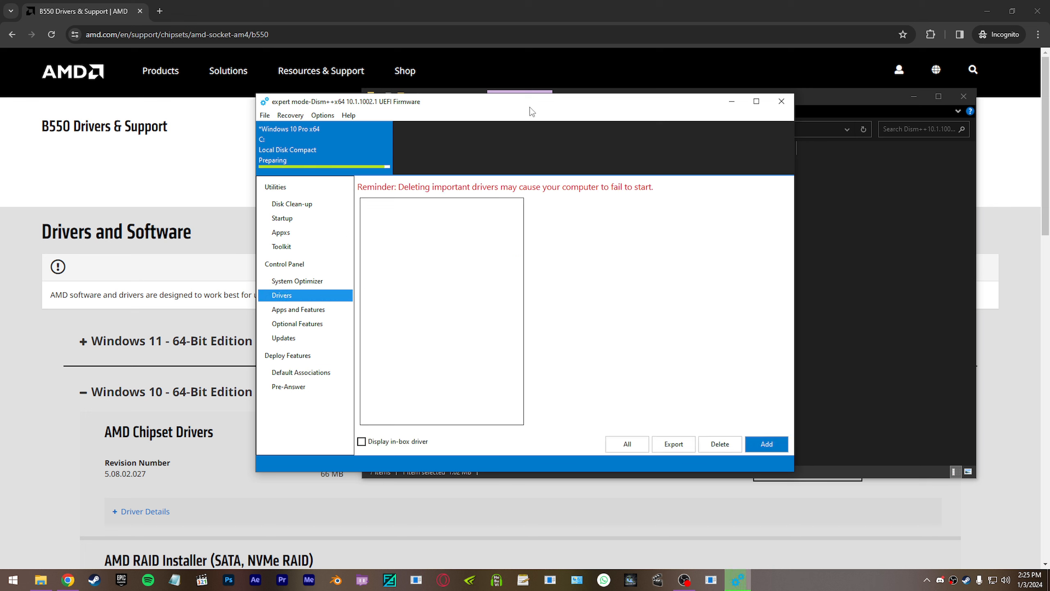
pyautogui.click(365, 230)
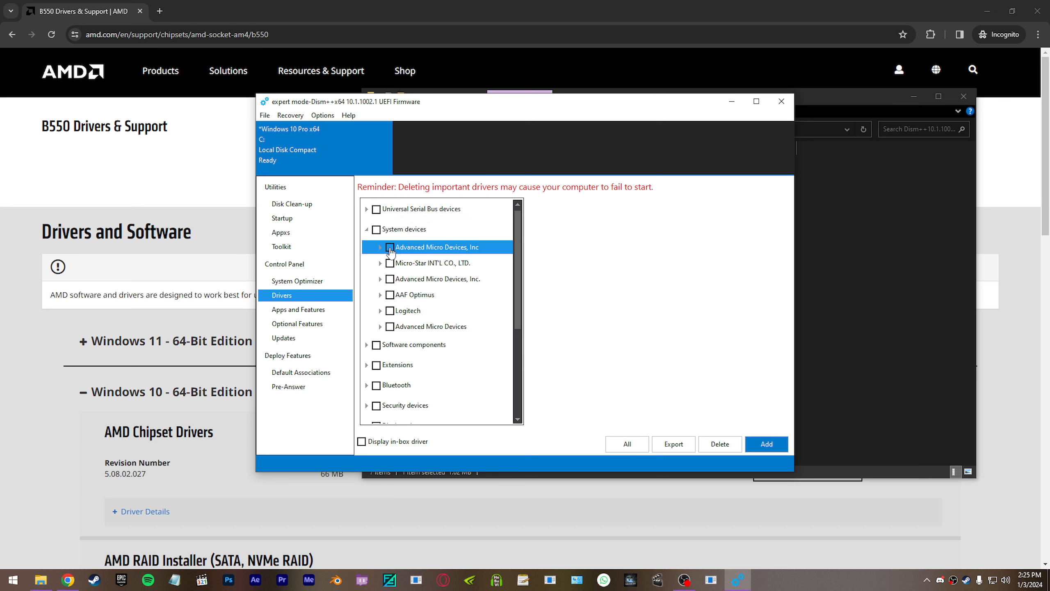
pyautogui.click(389, 247)
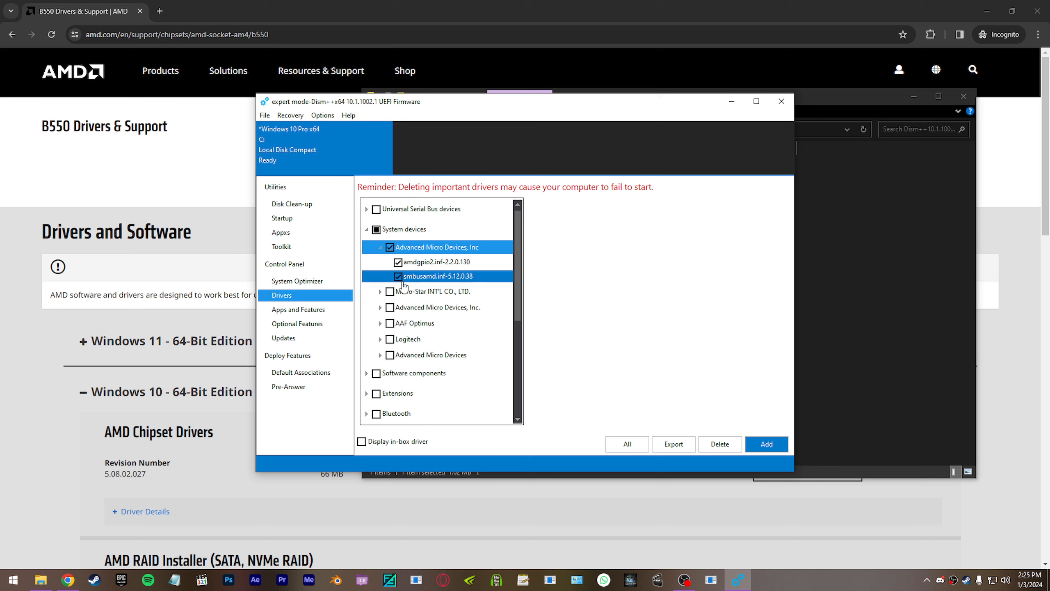
pyautogui.click(380, 307)
pyautogui.click(390, 307)
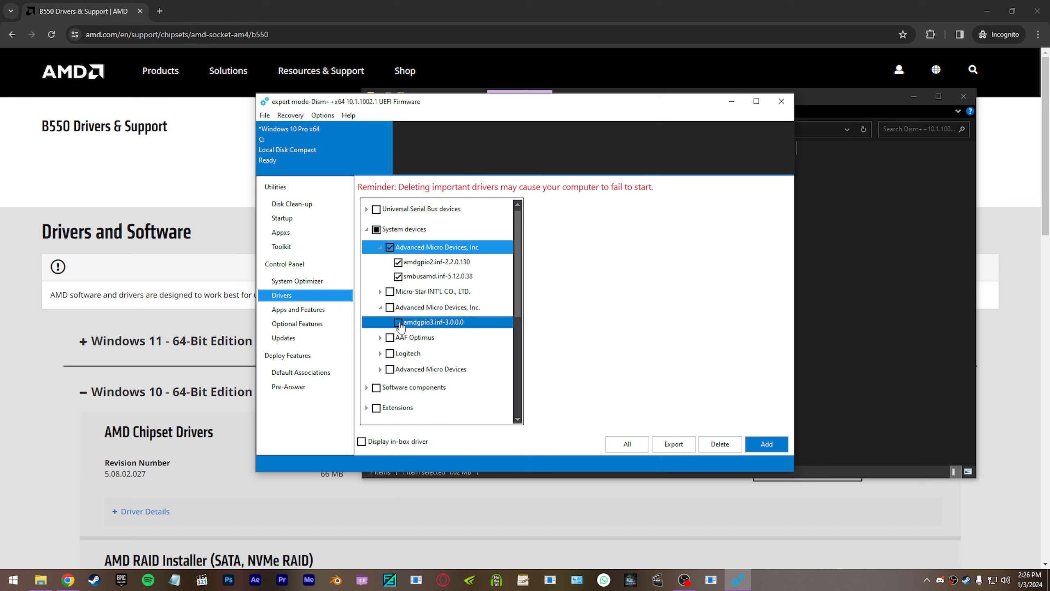
pyautogui.click(380, 369)
pyautogui.click(390, 370)
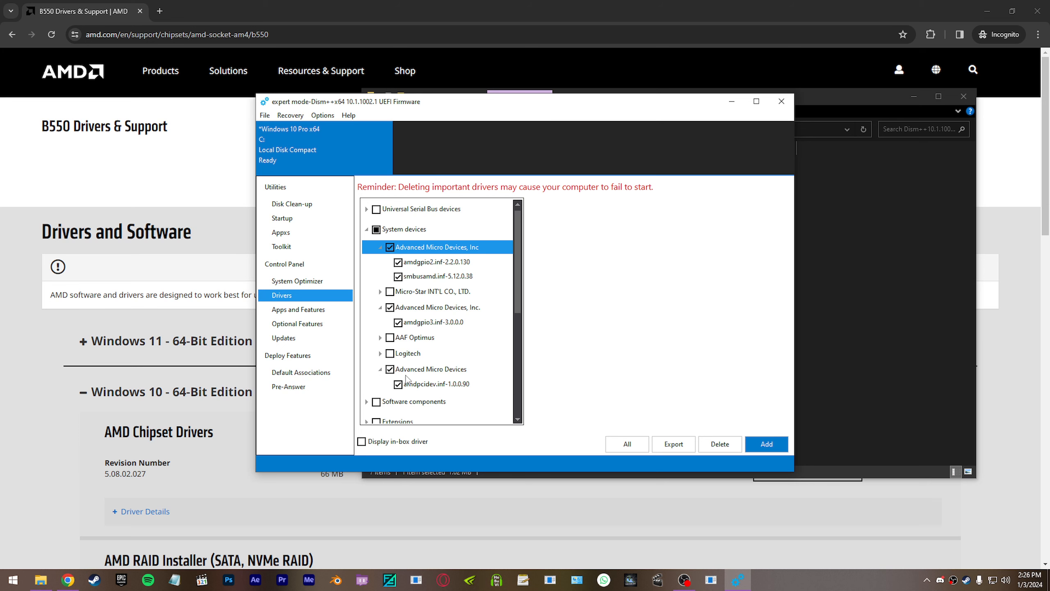
# Select the Advanced Micro Devices Inc. group under Security devices and close Dism++.
pyautogui.scroll(-3, 521, 282)
pyautogui.click(397, 335)
pyautogui.click(366, 329)
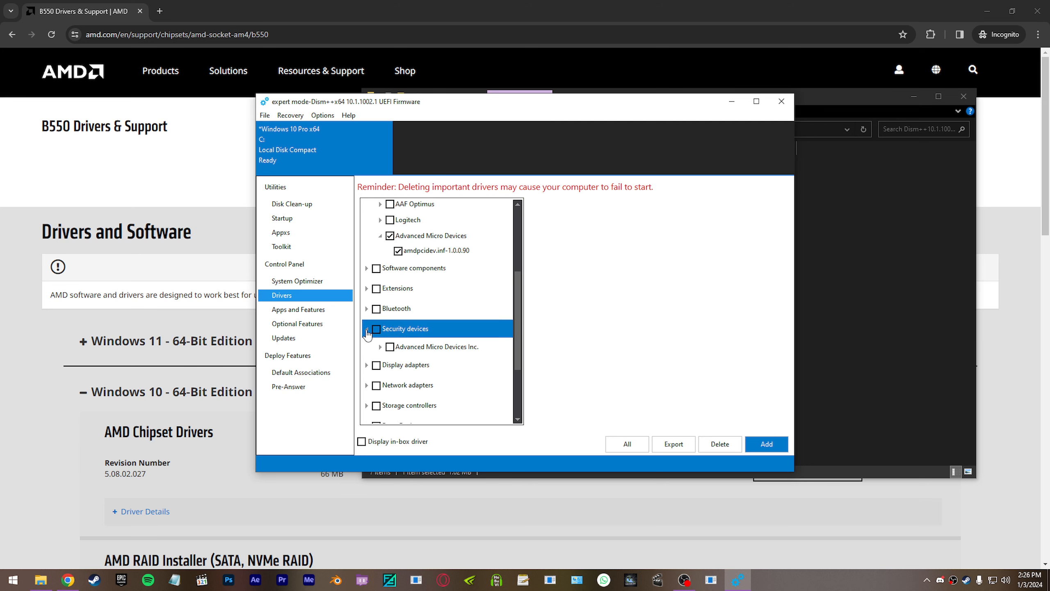
pyautogui.click(390, 347)
pyautogui.scroll(3, 520, 308)
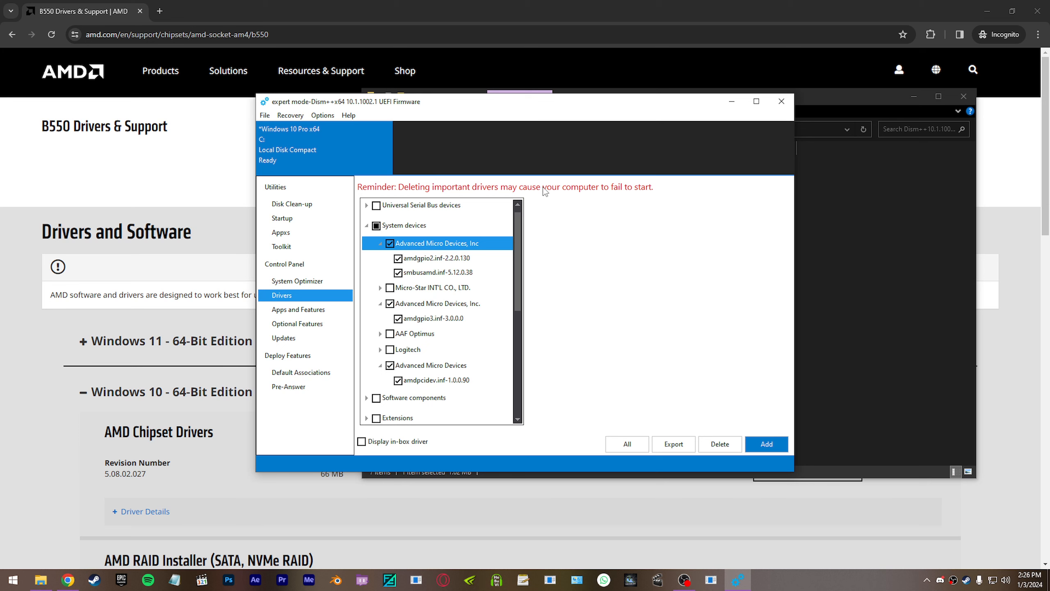
pyautogui.click(782, 102)
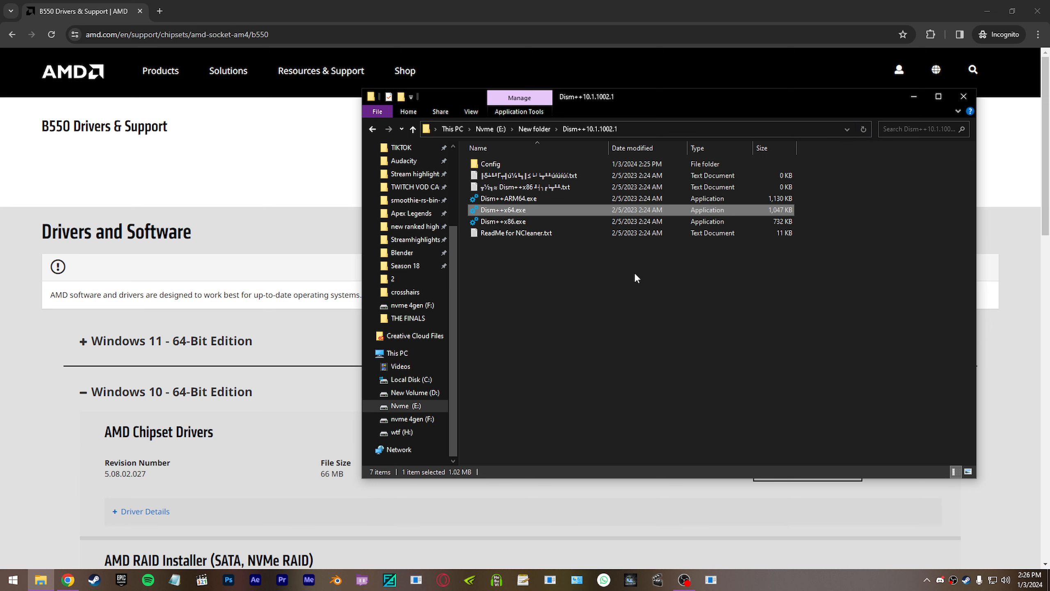
# Minimize File Explorer, open NVIDIA's driver download page at nvidia.com/download/index.aspx, and minimize the browser.
pyautogui.click(914, 97)
pyautogui.click(291, 33)
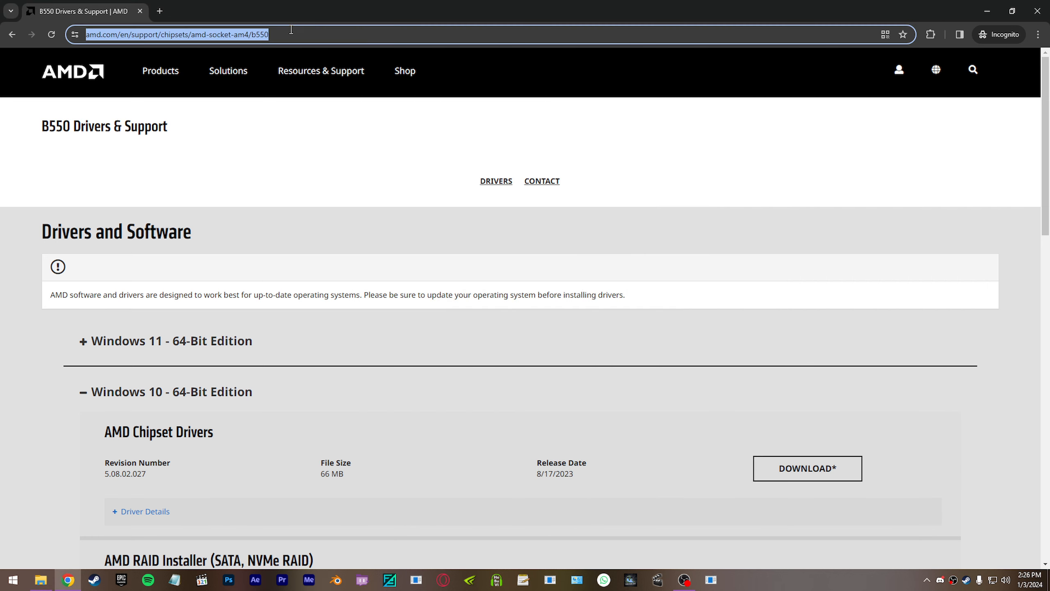
pyautogui.write('nvi')
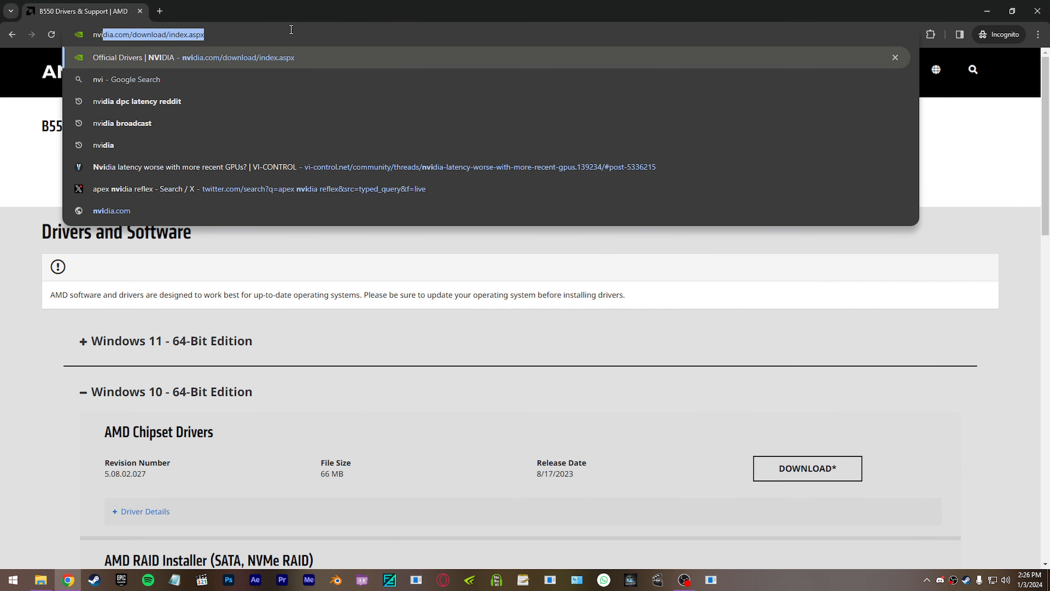
pyautogui.press('Return')
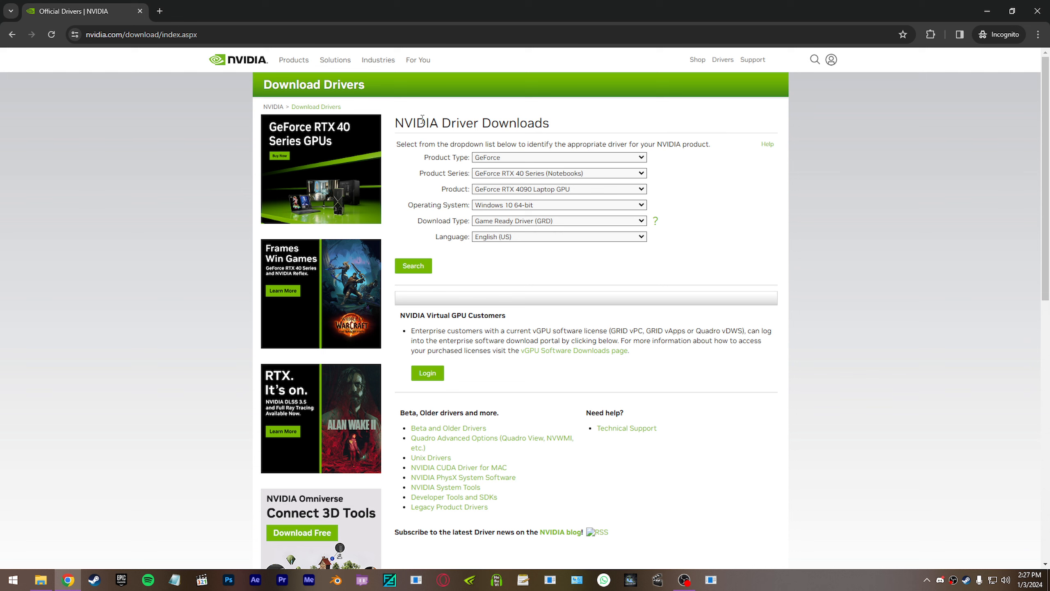
pyautogui.click(987, 14)
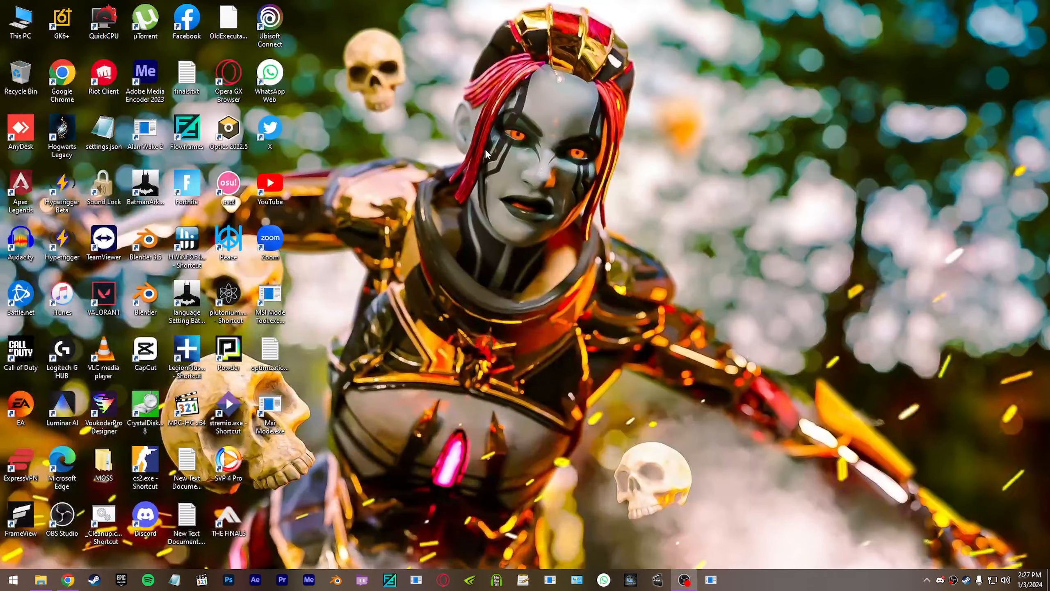
pyautogui.rightClick(358, 151)
pyautogui.click(433, 187)
pyautogui.rightClick(466, 177)
pyautogui.click(427, 209)
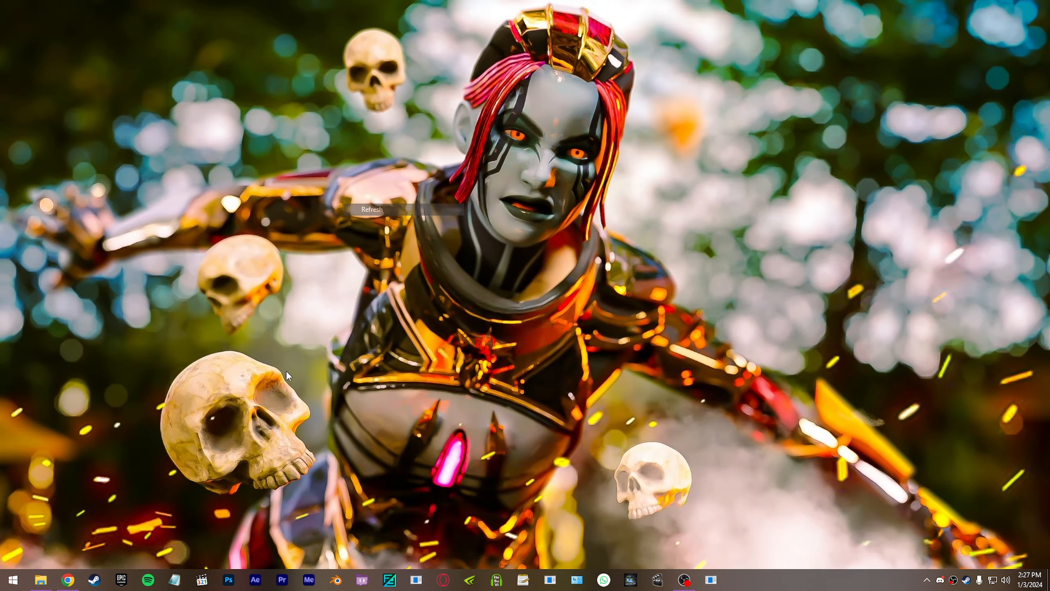
pyautogui.rightClick(13, 579)
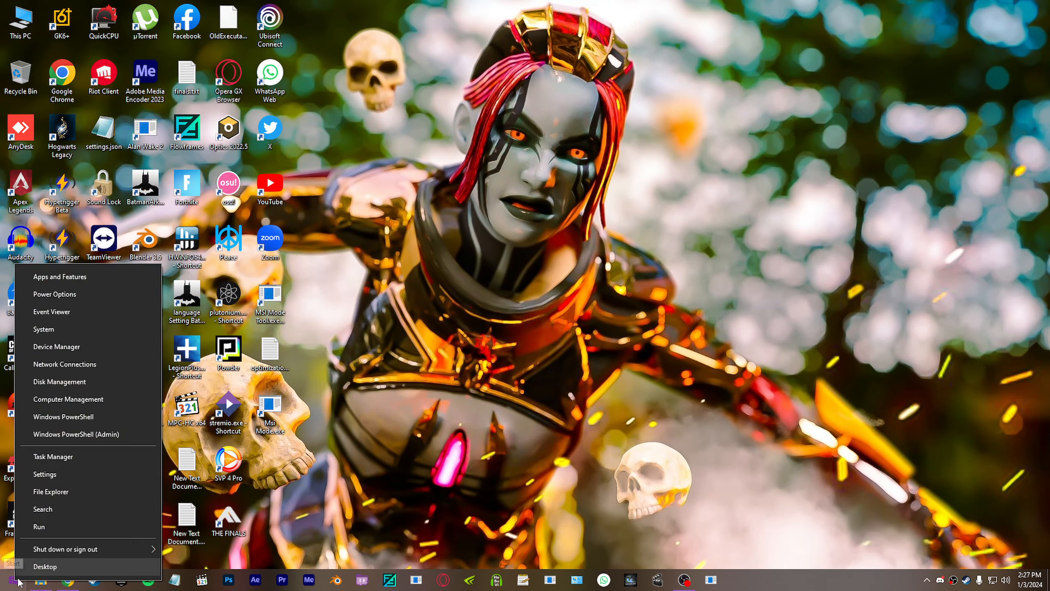
pyautogui.rightClick(576, 580)
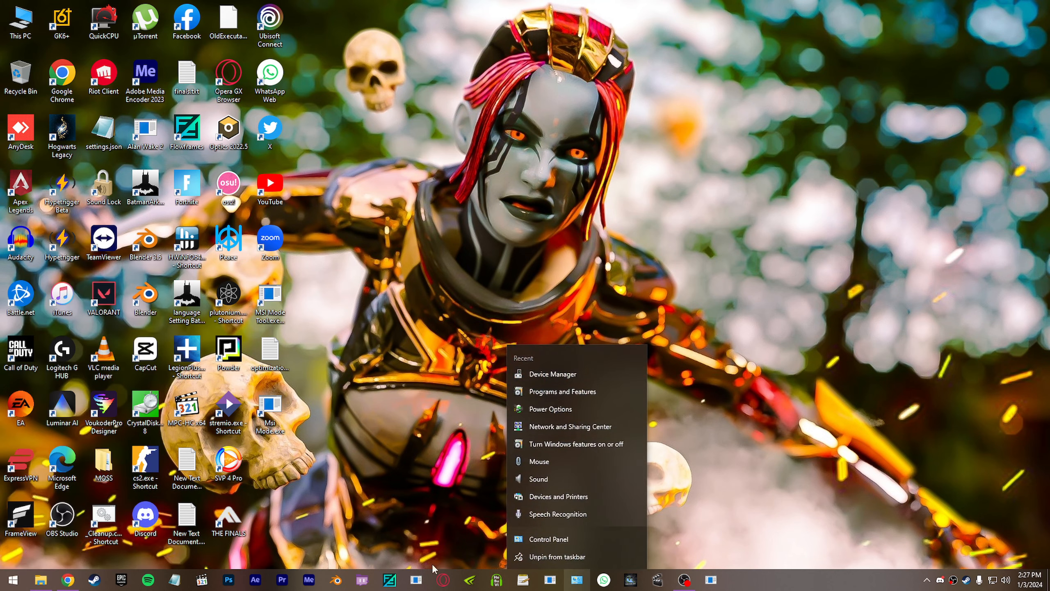
# Close the Interrupt-Affinity Policy Configuration Tool and open PowerSettingsExplorer.
pyautogui.click(417, 582)
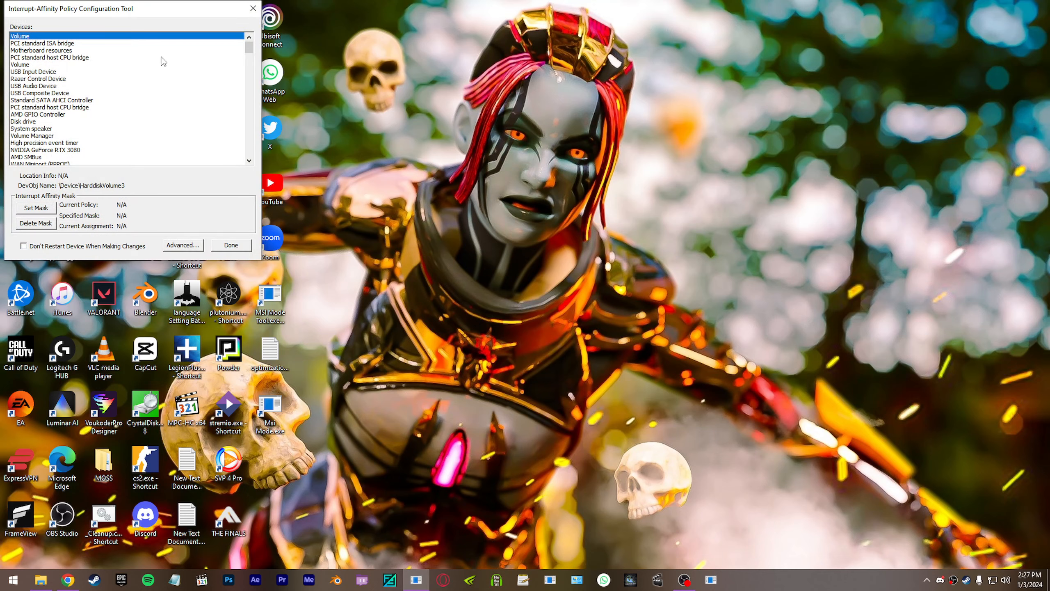
pyautogui.click(254, 8)
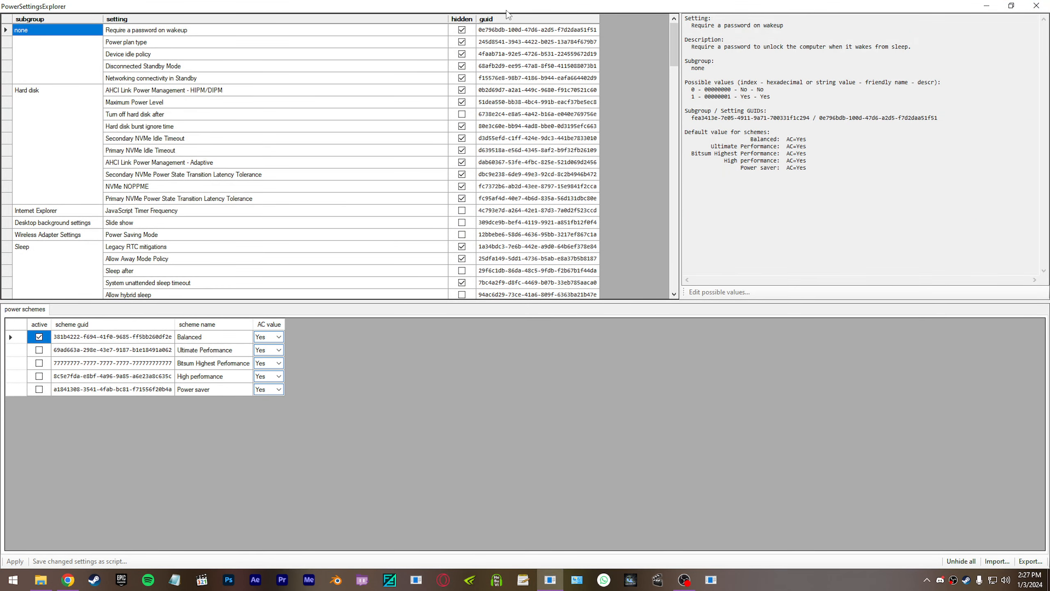
# Select the Processor energy performance preference policy setting in the Processor power management subgroup.
pyautogui.scroll(-4, 676, 81)
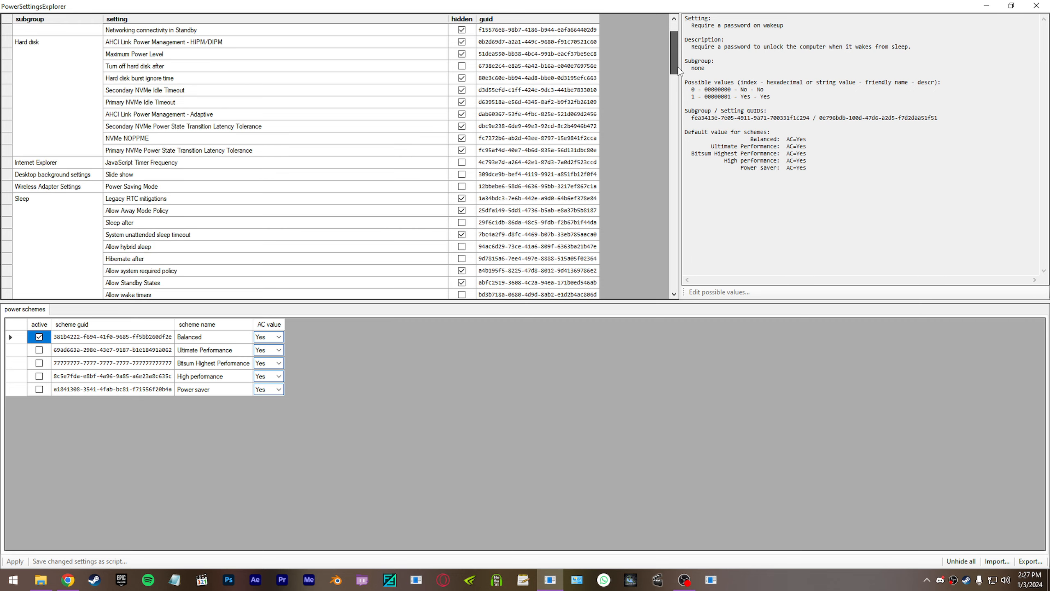
pyautogui.moveTo(677, 87); pyautogui.dragTo(677, 141)
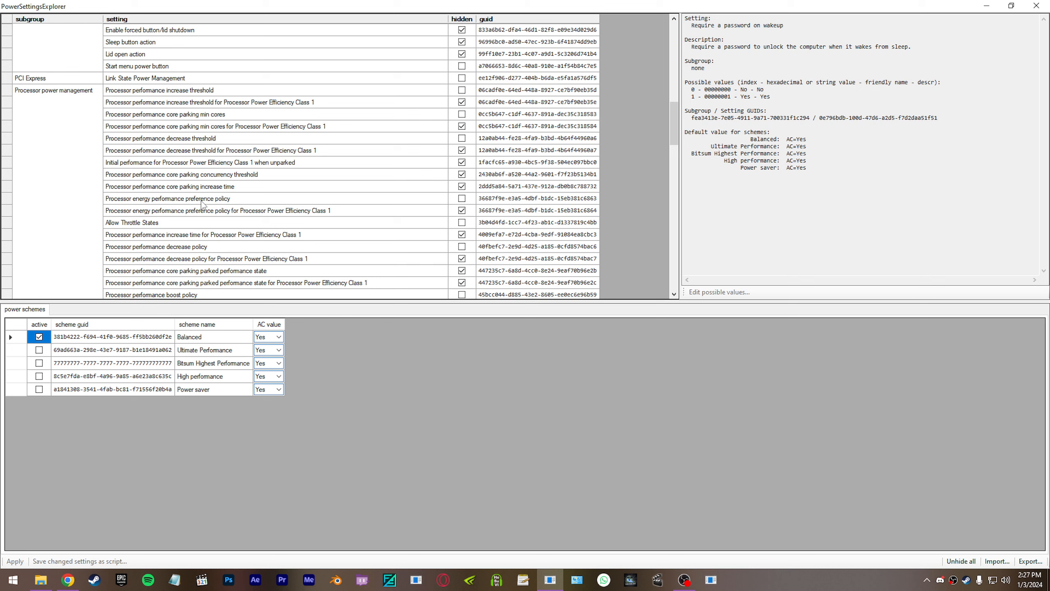
pyautogui.click(210, 201)
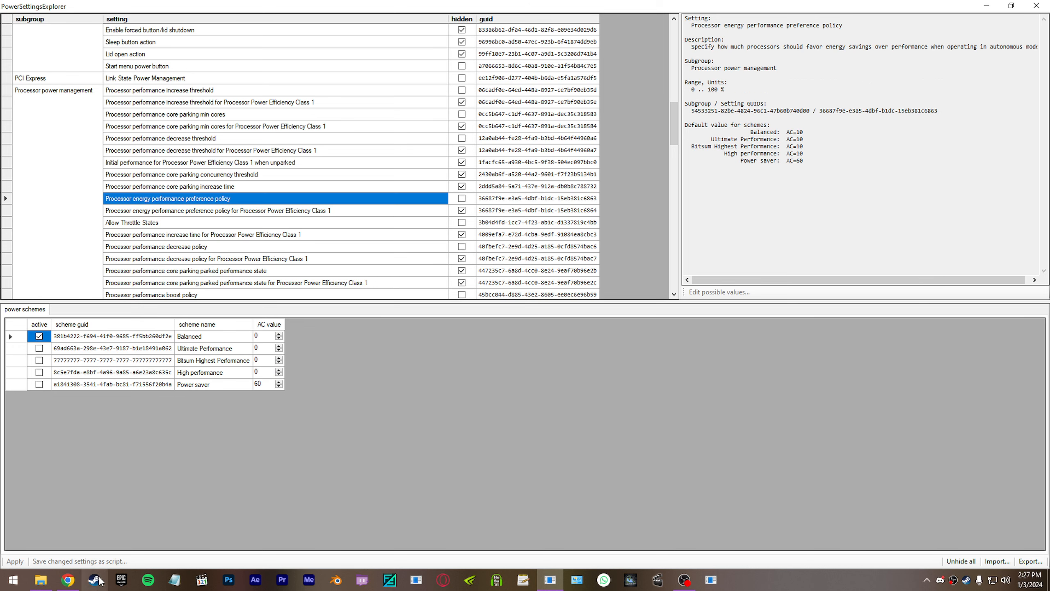
# Open Task Manager's CPU performance graphs beside PowerSettingsExplorer and restore PowerSettingsExplorer to a smaller window.
pyautogui.rightClick(791, 579)
pyautogui.click(831, 536)
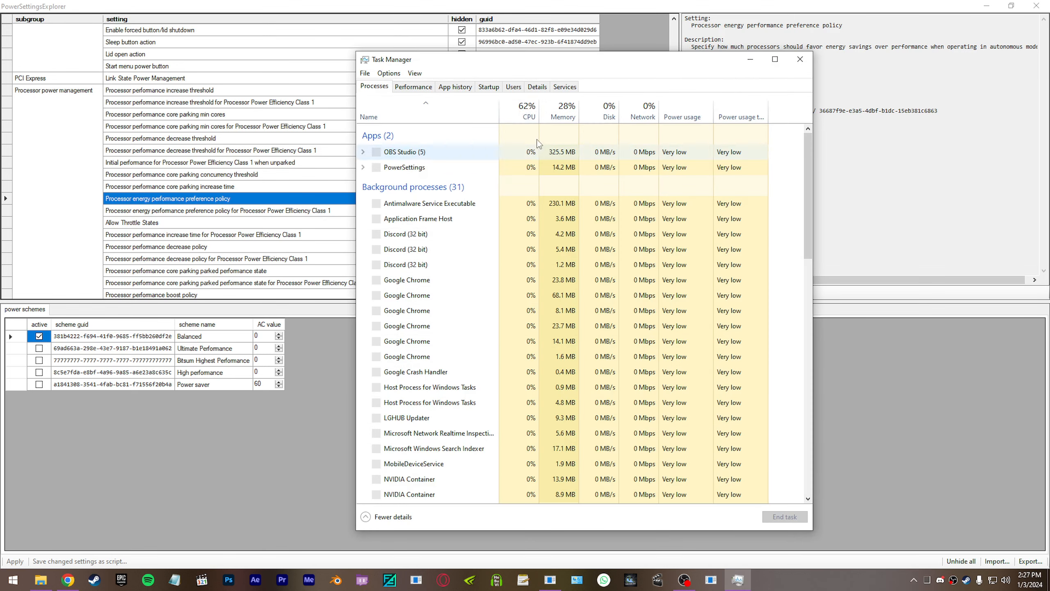
pyautogui.click(421, 87)
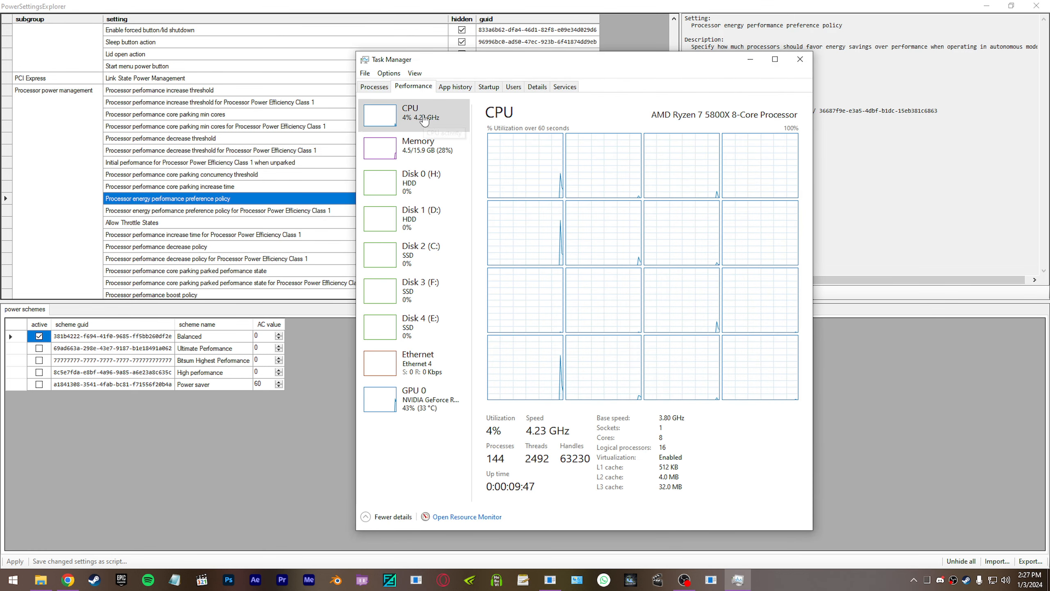
pyautogui.moveTo(441, 59); pyautogui.dragTo(687, 42)
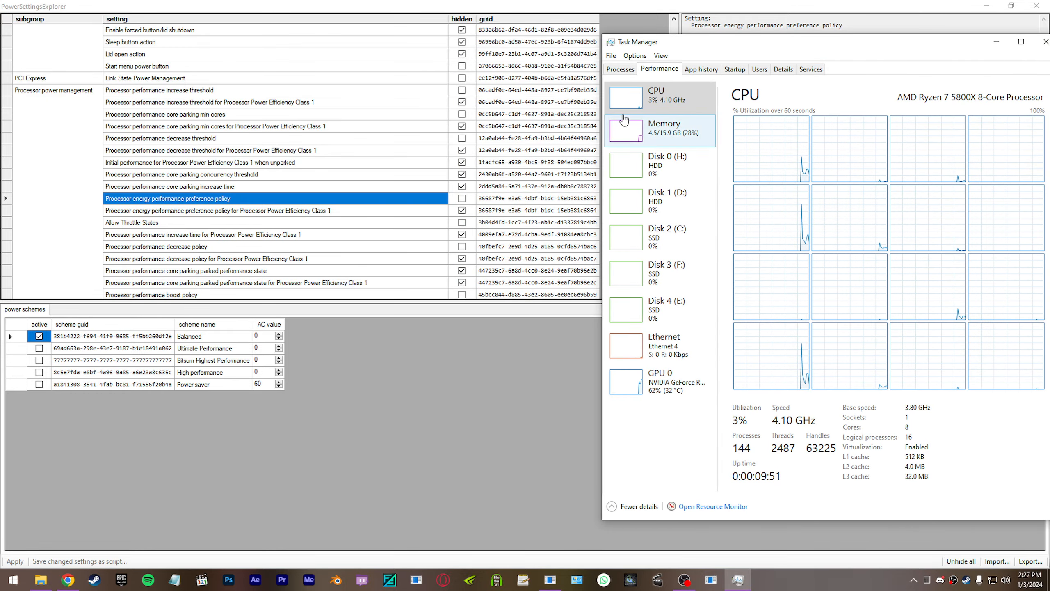
pyautogui.moveTo(595, 6); pyautogui.dragTo(571, 46)
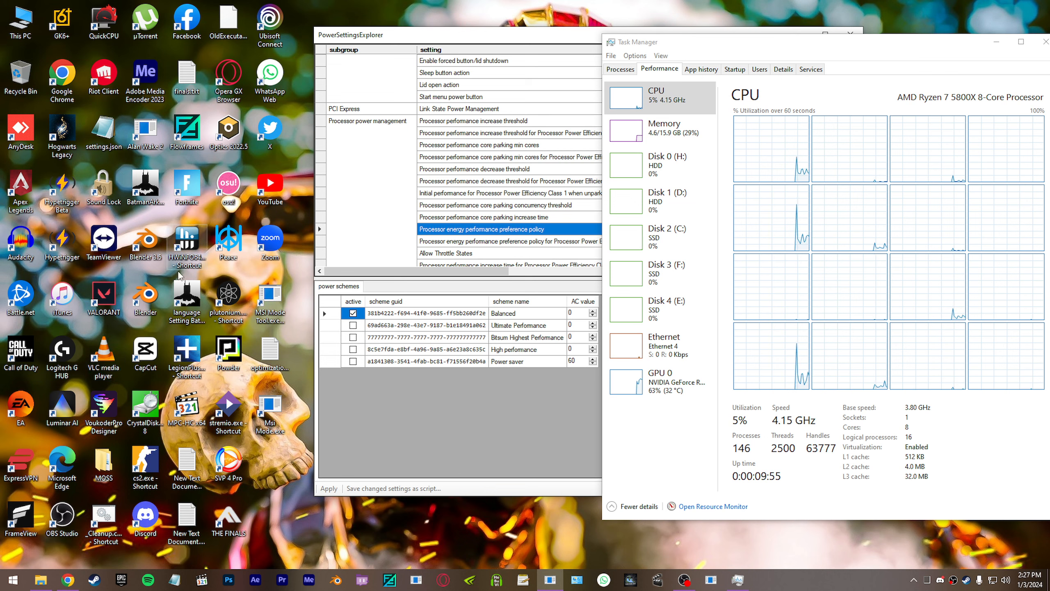
# Launch THE FINALS from the Steam library and arrange PowerSettingsExplorer beside Task Manager to monitor the CPU speed.
pyautogui.click(111, 411)
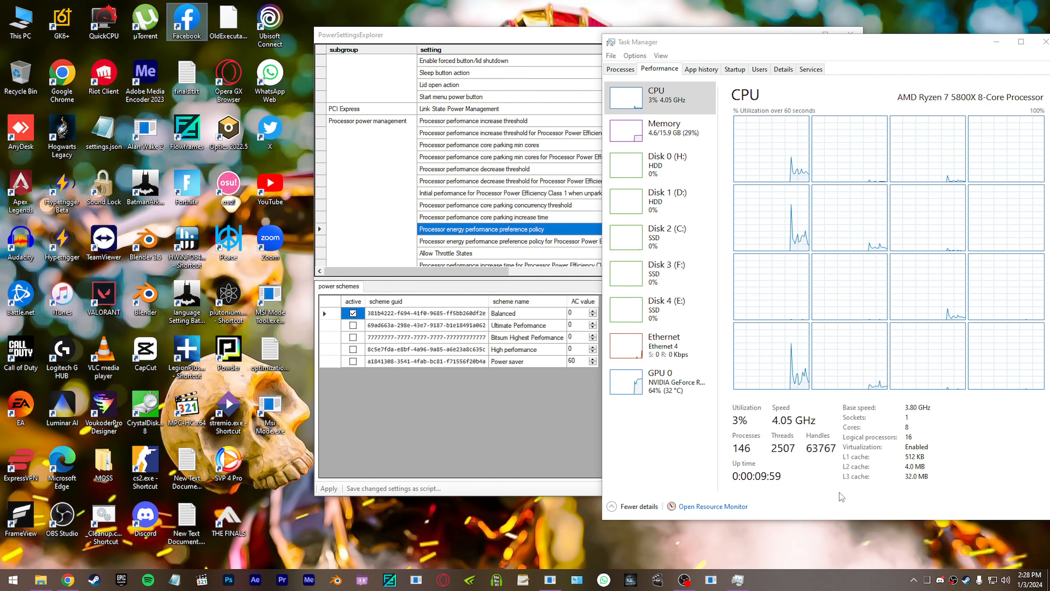
pyautogui.click(967, 581)
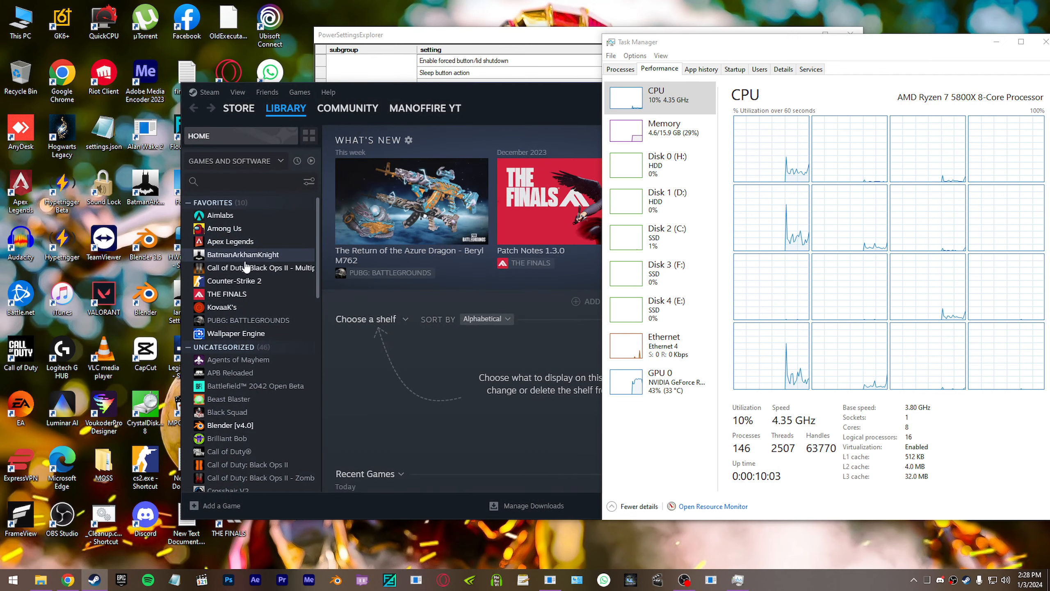
pyautogui.doubleClick(225, 296)
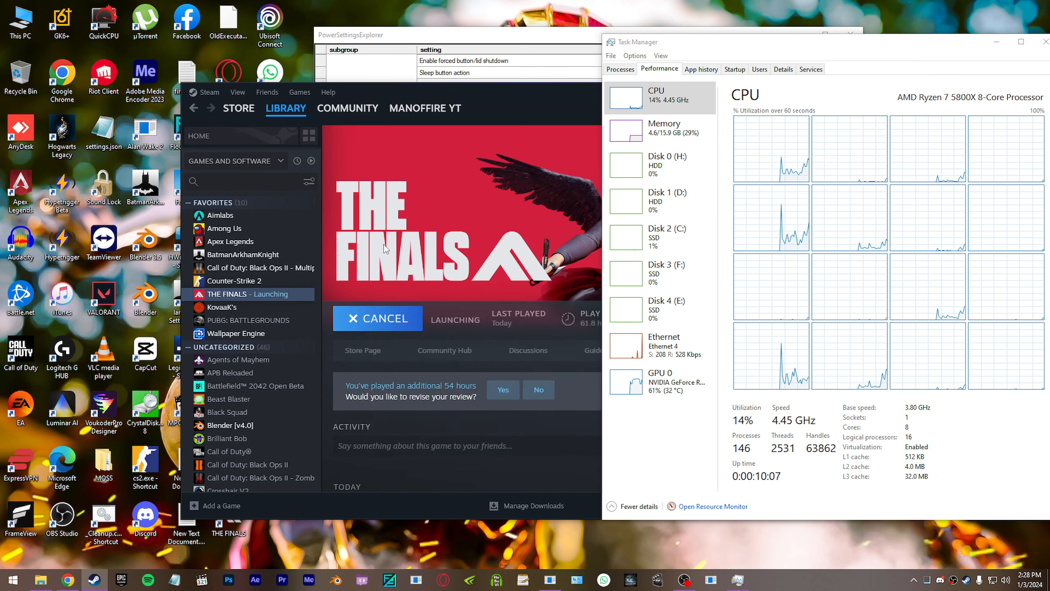
pyautogui.moveTo(499, 97); pyautogui.dragTo(331, 127)
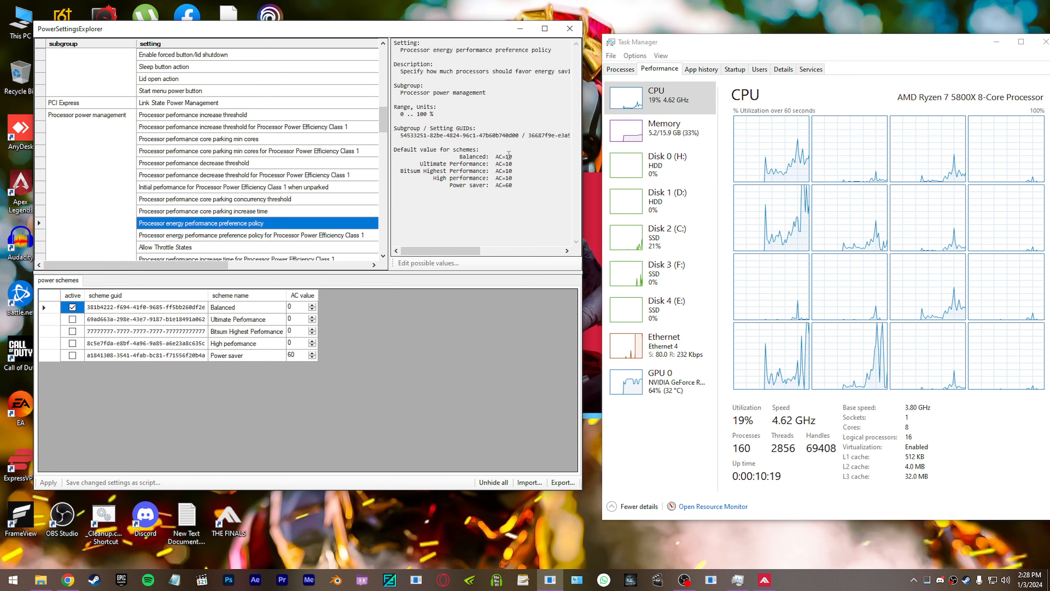
pyautogui.click(676, 105)
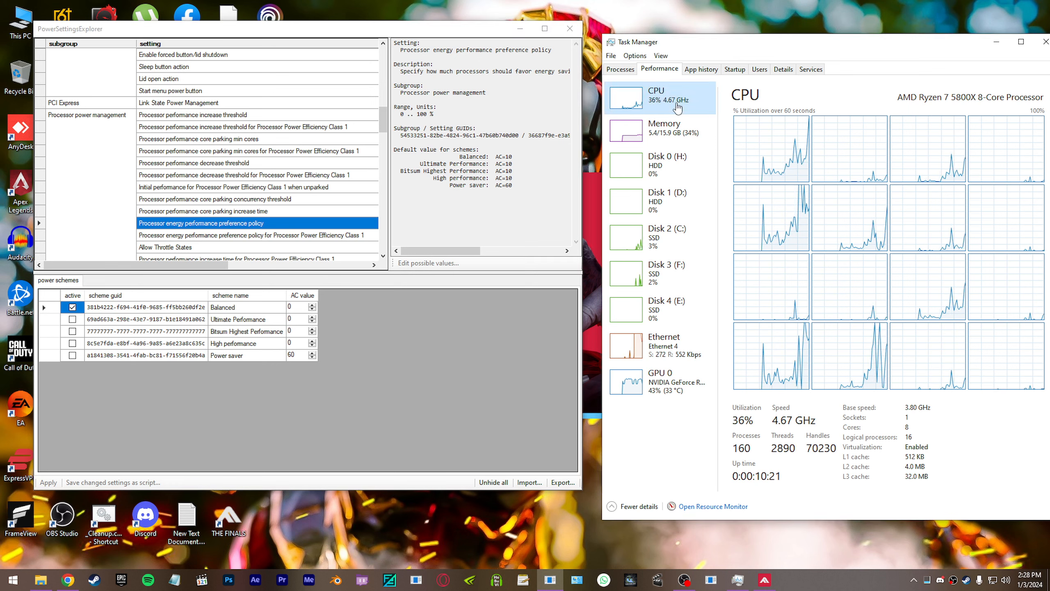
# Set the Balanced scheme's AC value for the energy performance preference policy to 10 and apply the change.
pyautogui.click(305, 307)
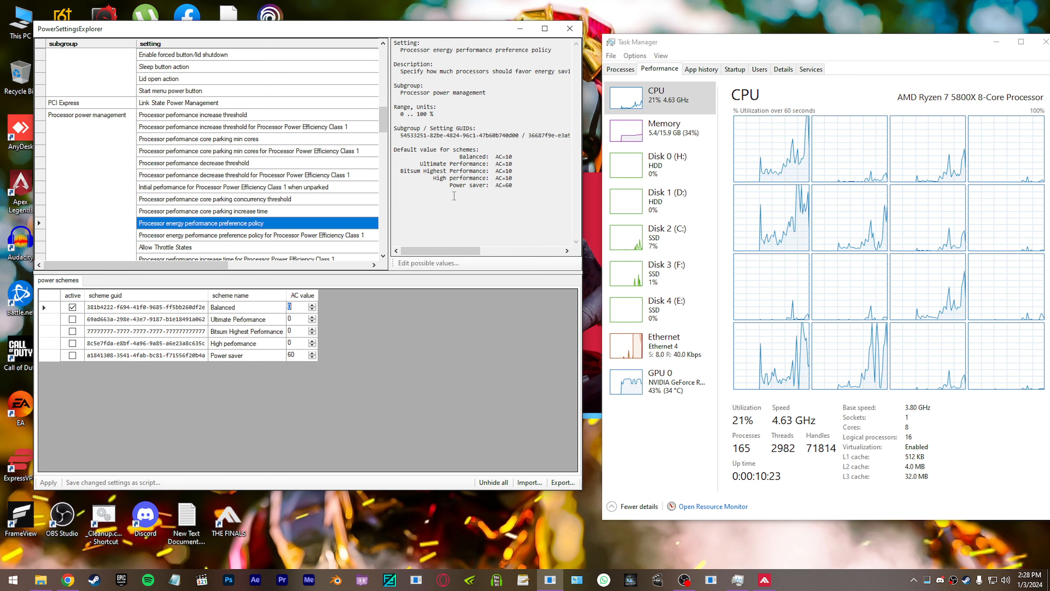
pyautogui.write('10')
pyautogui.click(147, 306)
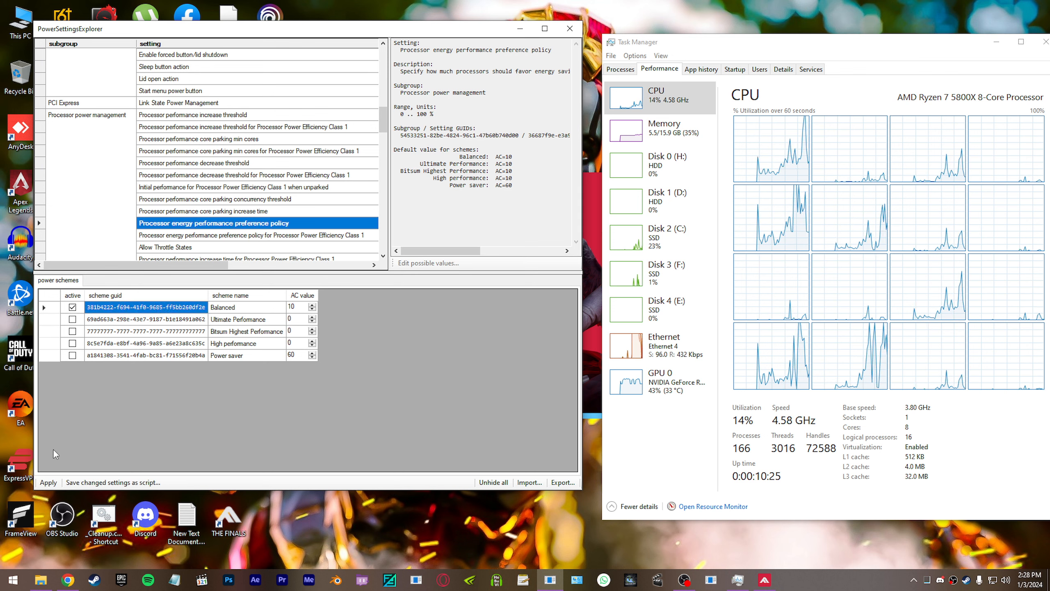
pyautogui.click(48, 482)
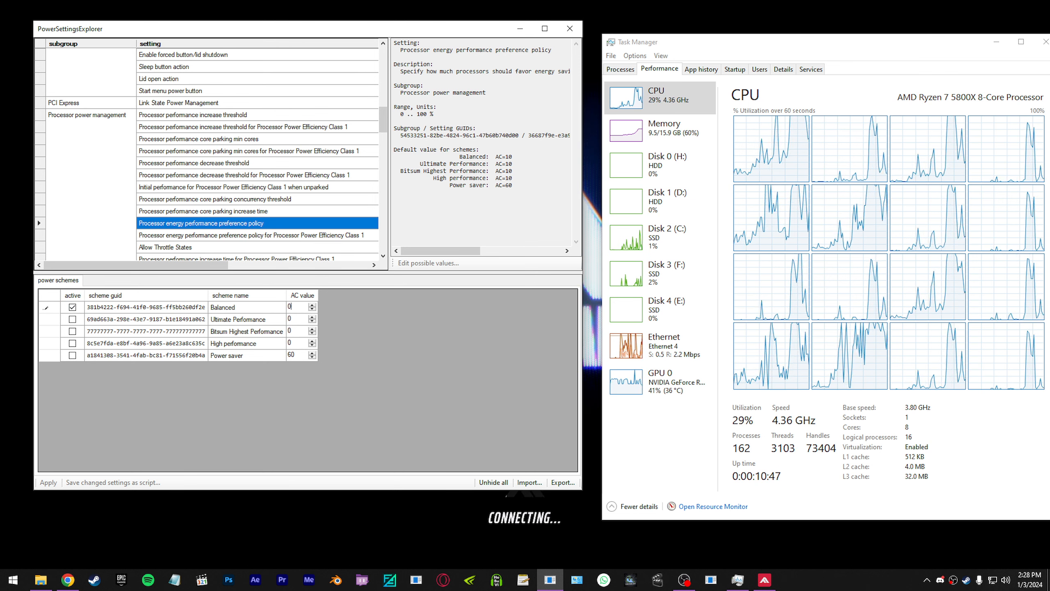
# Set the Balanced scheme's AC value for the energy performance preference policy to 0, apply it, and reposition the PowerSettingsExplorer window.
pyautogui.click(47, 482)
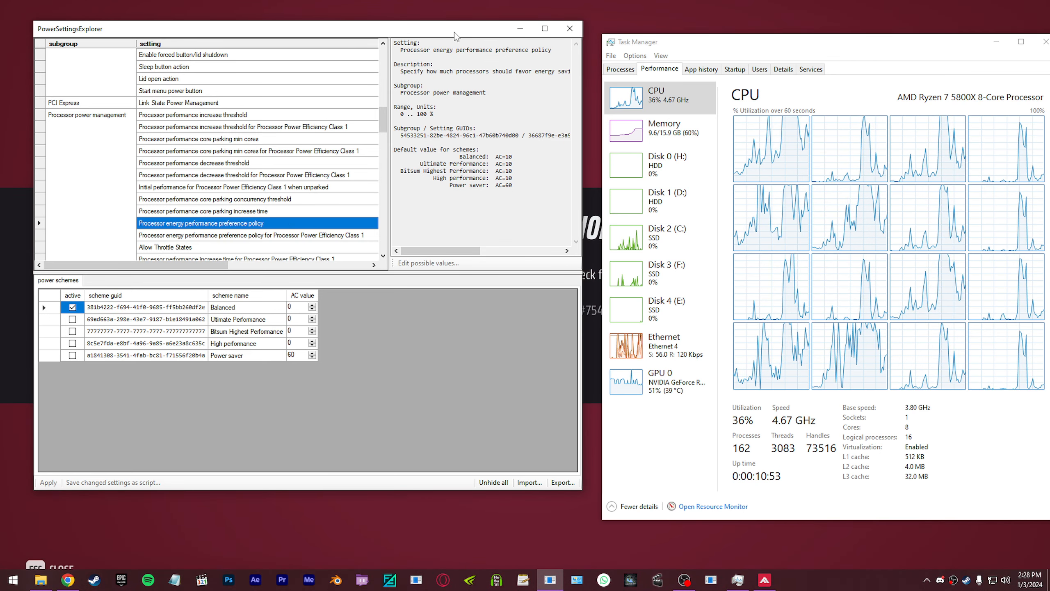
pyautogui.moveTo(456, 34); pyautogui.dragTo(470, 33)
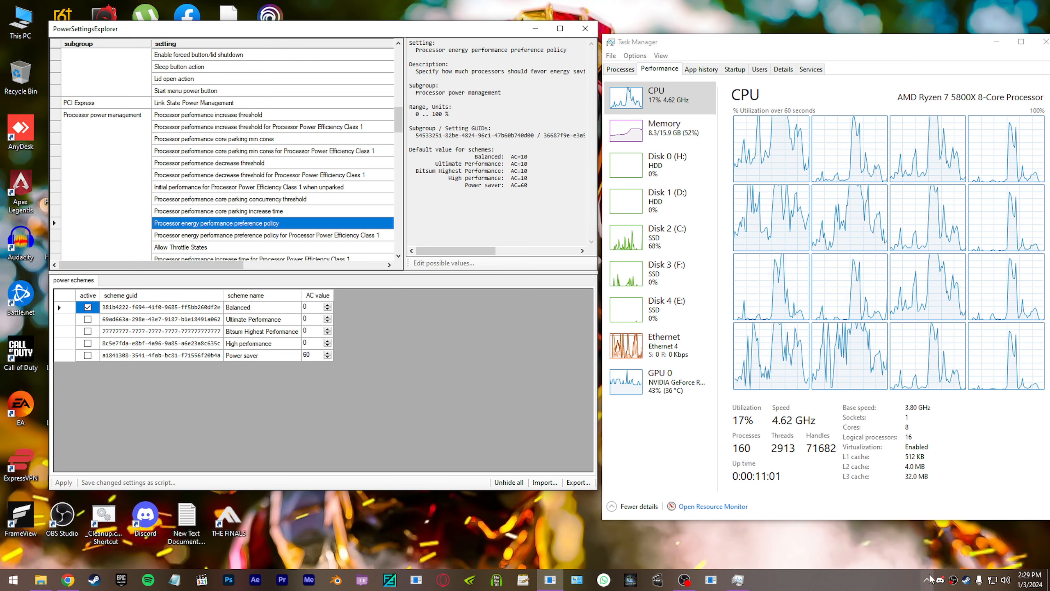
# Relaunch THE FINALS from the Steam library, close the Steam window, and check the CPU speed in Task Manager.
pyautogui.click(967, 579)
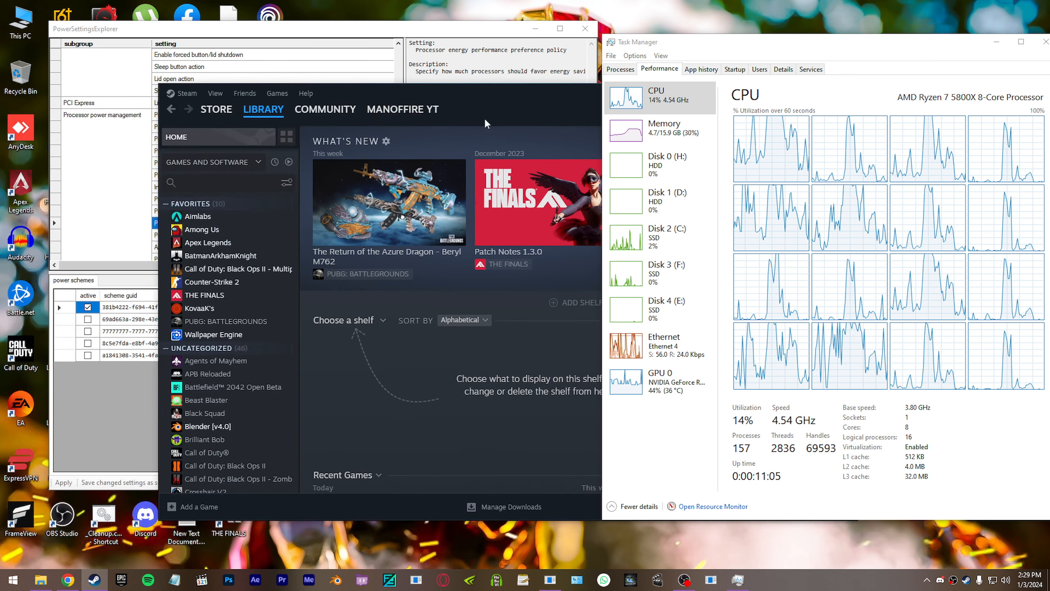
pyautogui.doubleClick(205, 295)
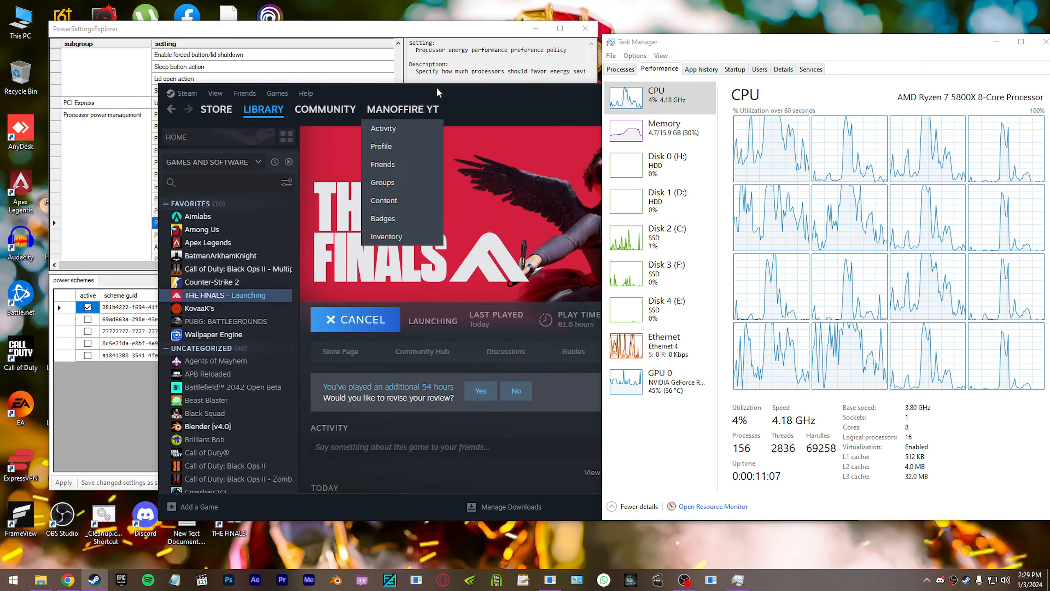
pyautogui.moveTo(437, 87); pyautogui.dragTo(136, 100)
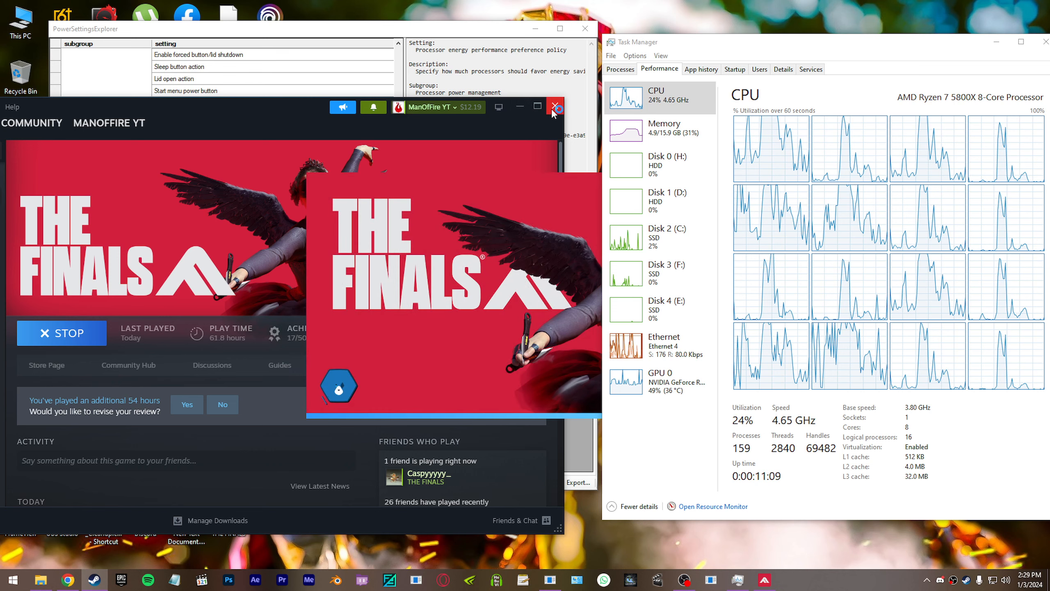
pyautogui.click(554, 107)
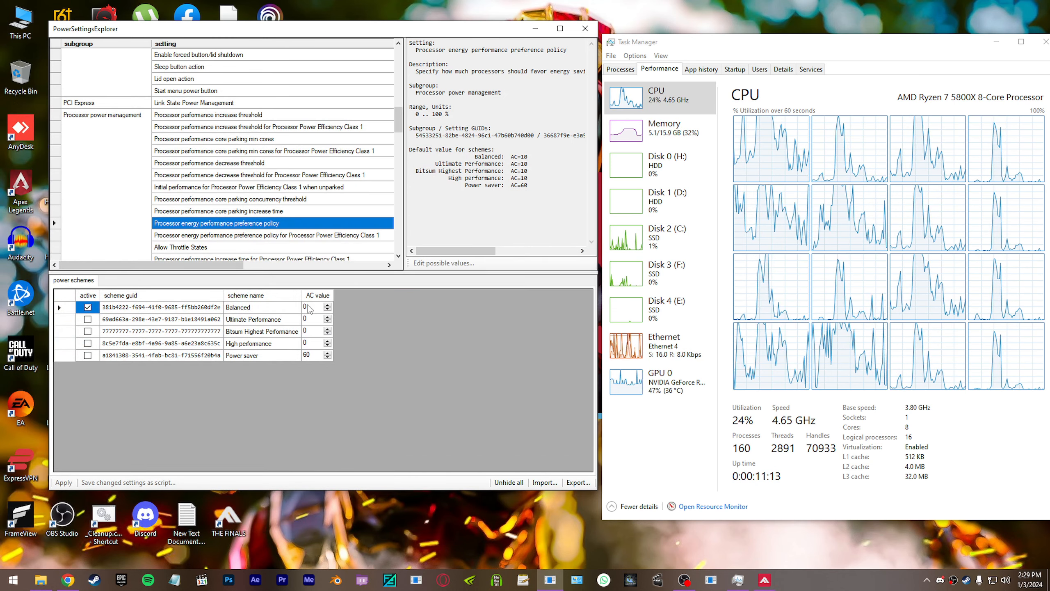
pyautogui.click(310, 307)
pyautogui.click(683, 89)
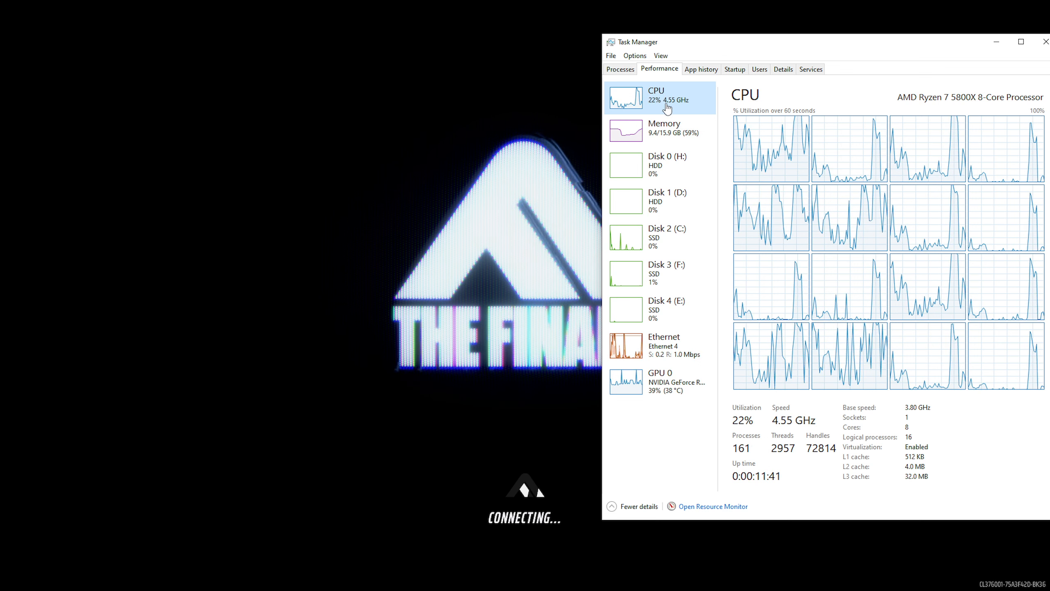
# Switch from the game to PowerSettingsExplorer and set the Balanced scheme's AC value to 10 for the energy performance preference policy.
pyautogui.hotkey('alt', 'Tab')
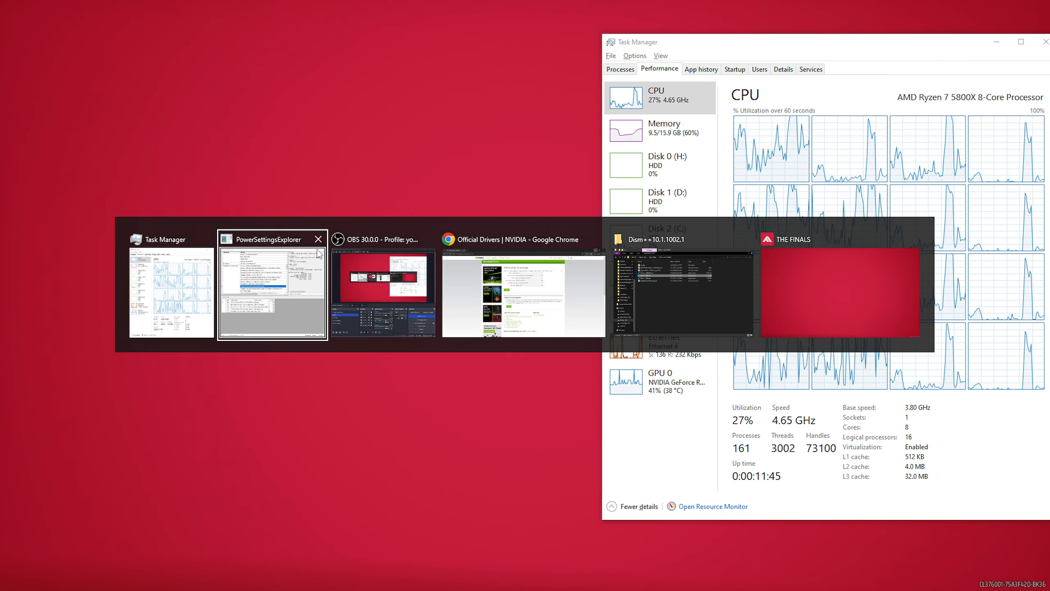
pyautogui.write('10')
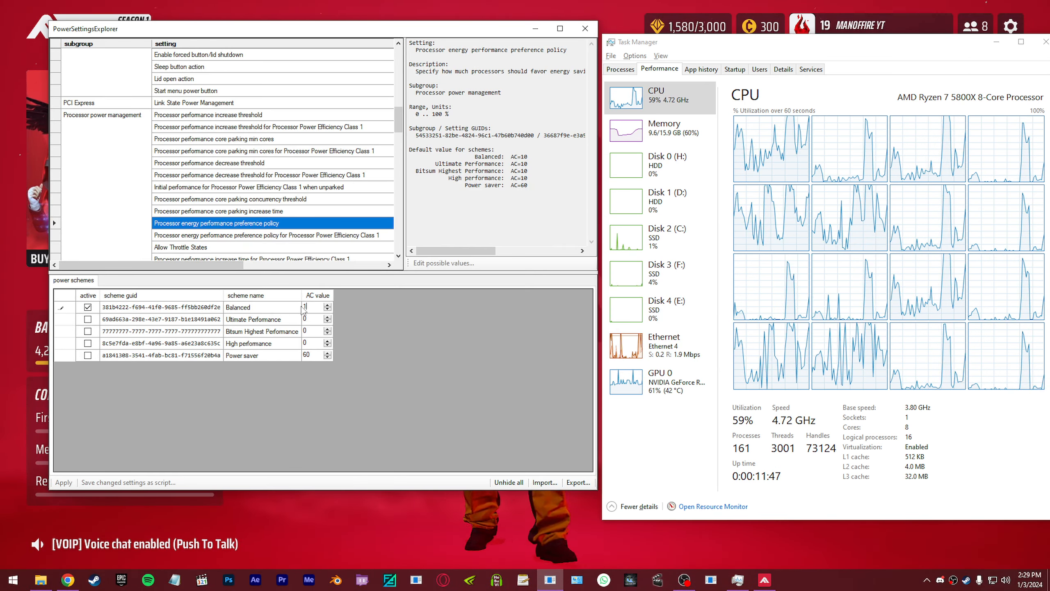
pyautogui.click(223, 308)
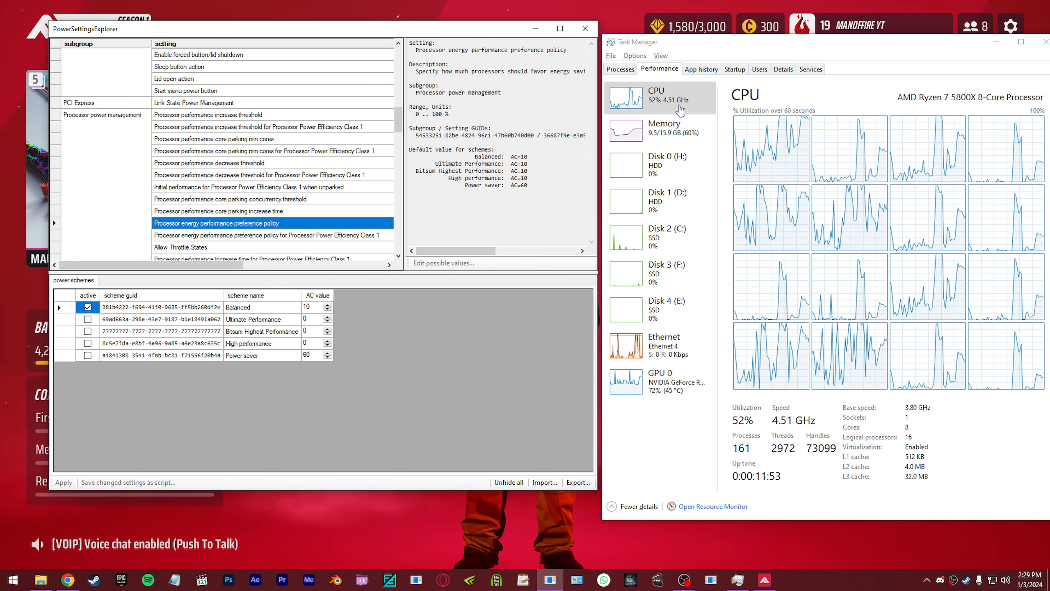
# Return the Balanced scheme's energy performance preference policy to an AC value of 0 and apply it.
pyautogui.click(313, 306)
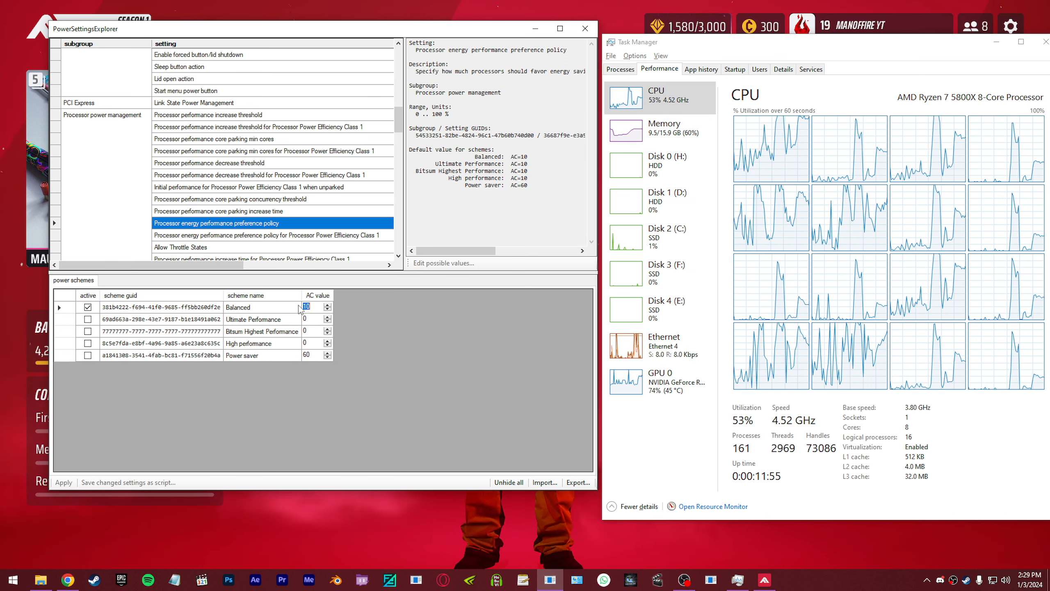
pyautogui.write('0')
pyautogui.click(208, 311)
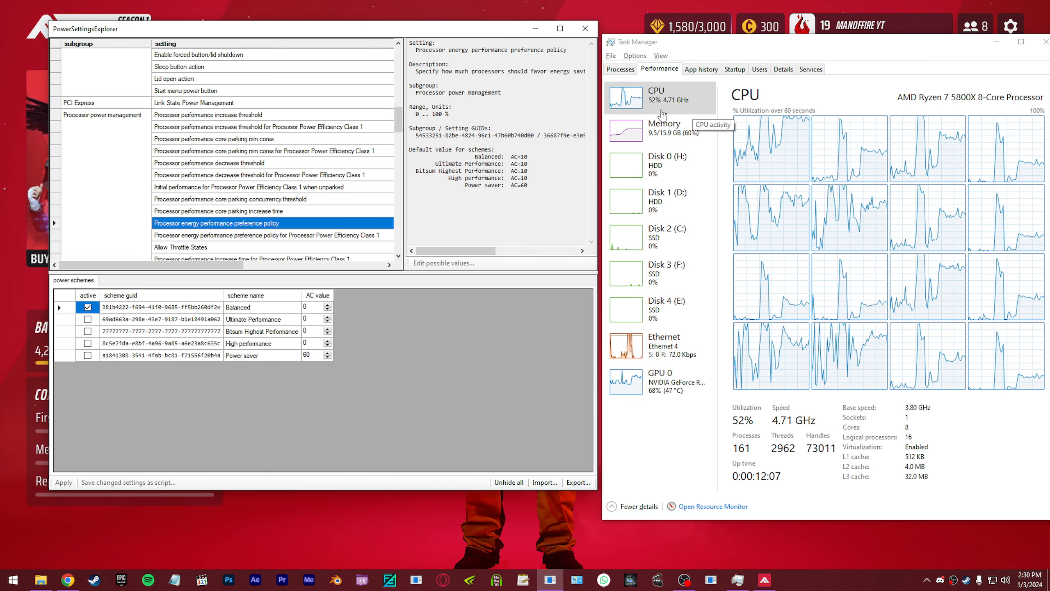
# Examine the power schemes' AC values for the Processor performance increase threshold and the Processor performance decrease threshold.
pyautogui.moveTo(399, 119); pyautogui.dragTo(399, 129)
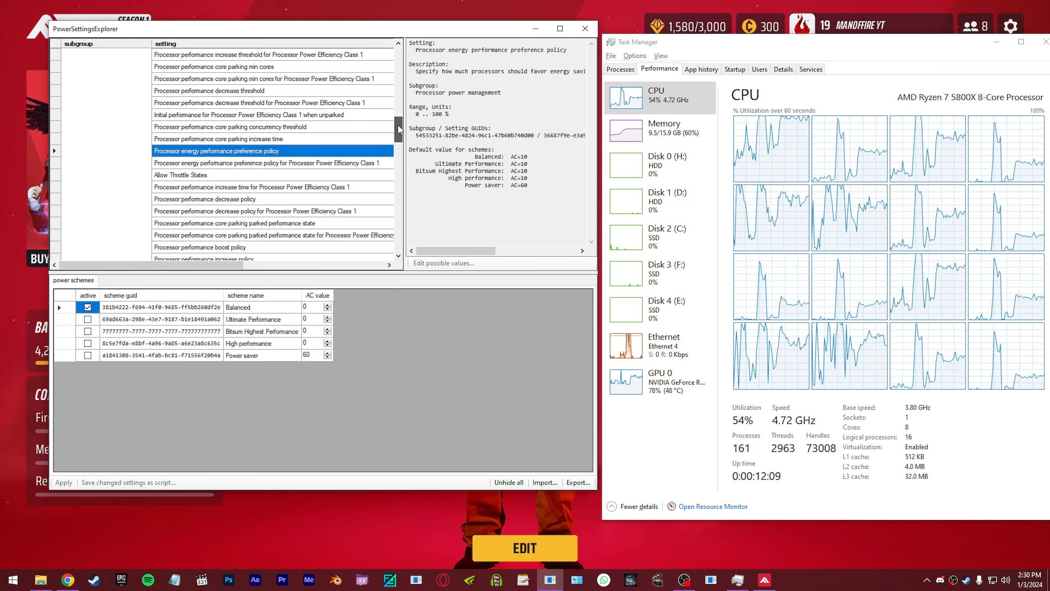
pyautogui.scroll(2, 238, 107)
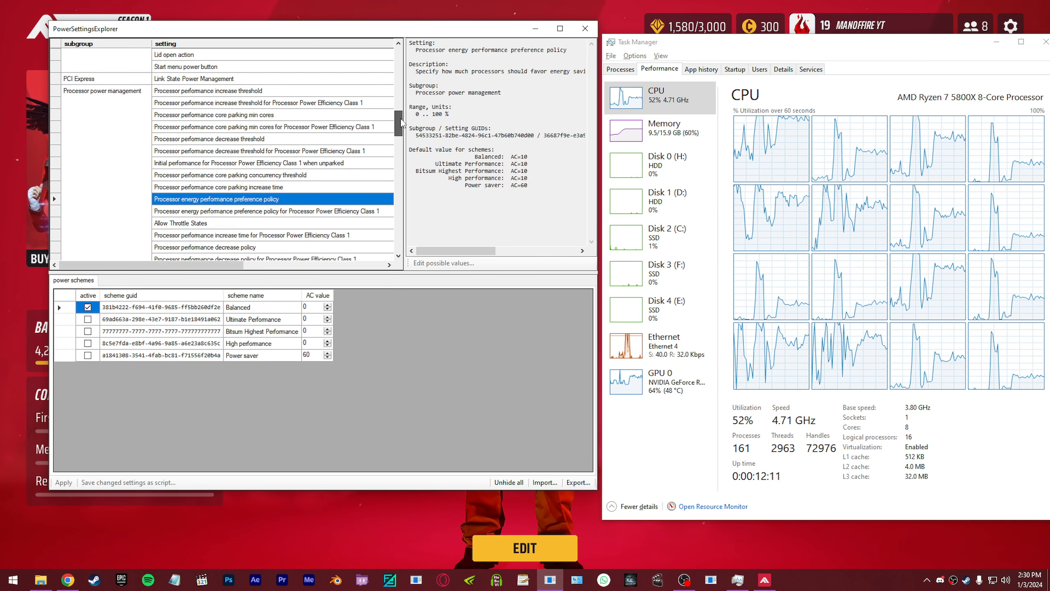
pyautogui.click(226, 92)
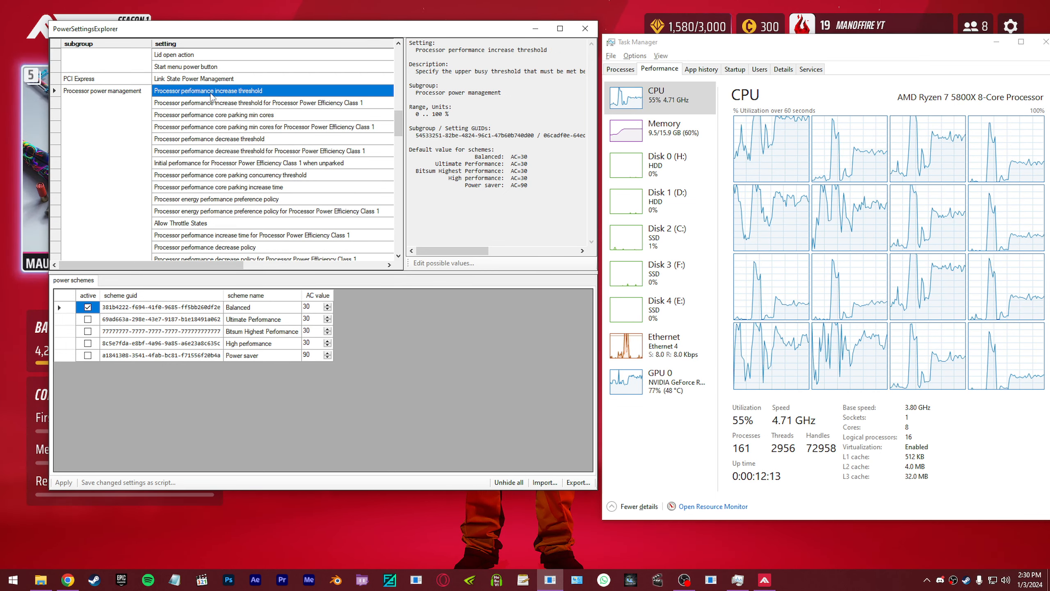
pyautogui.click(236, 139)
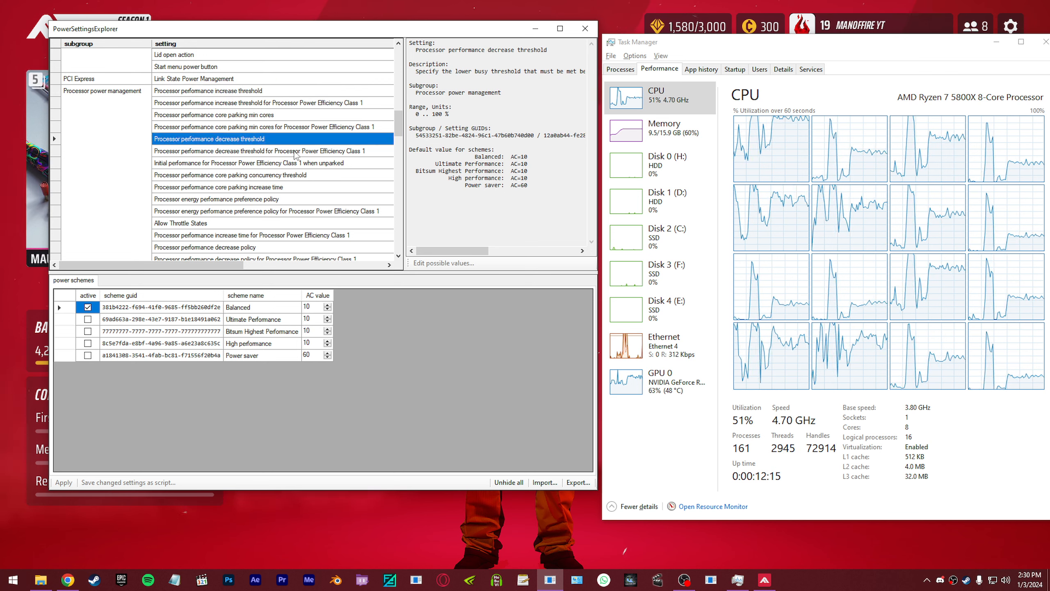
# Examine the power schemes' AC values for the Processor performance boost policy and browse the processor settings below it.
pyautogui.scroll(-2, 399, 131)
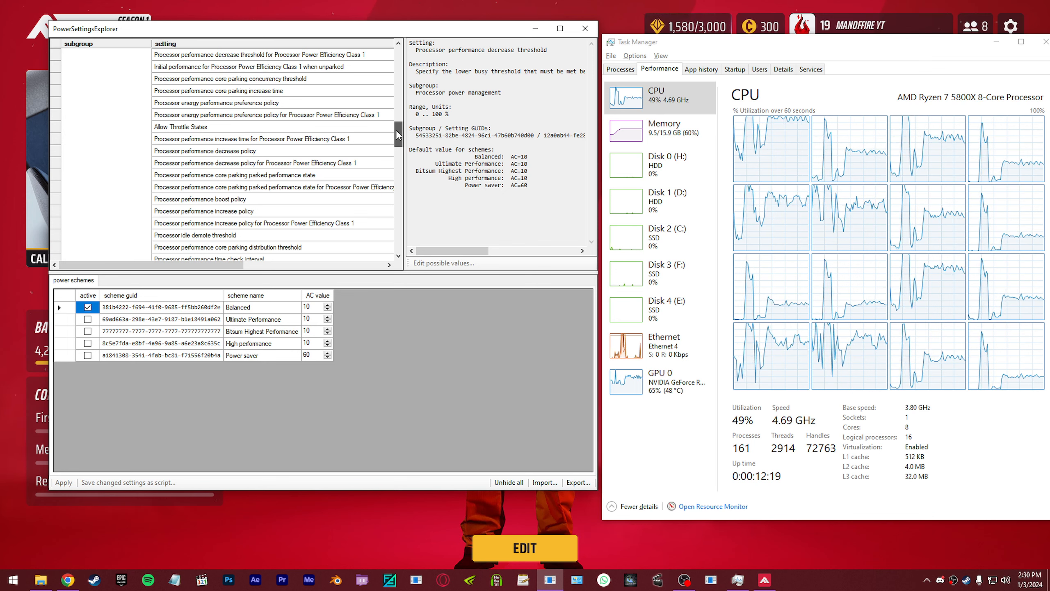
pyautogui.moveTo(395, 130); pyautogui.dragTo(394, 141)
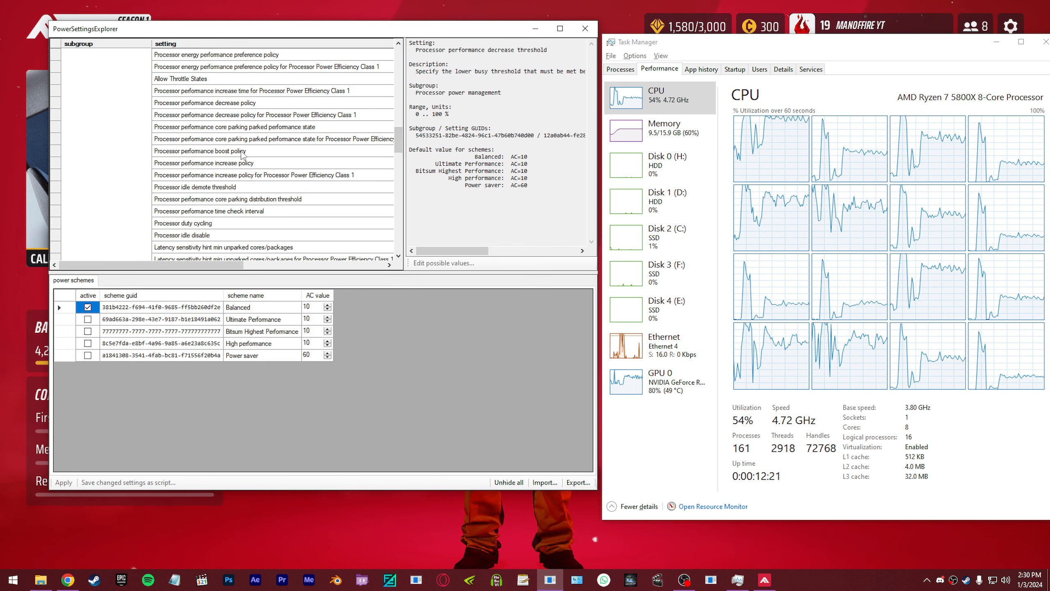
pyautogui.click(242, 152)
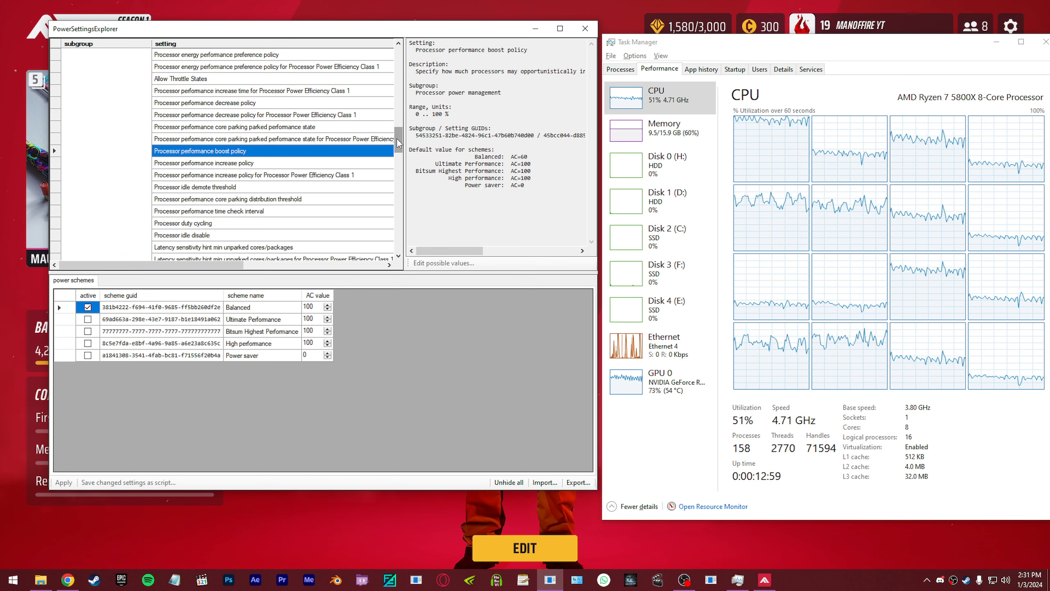
pyautogui.scroll(-1, 398, 147)
pyautogui.moveTo(397, 147)
pyautogui.mouseDown()
pyautogui.moveTo(396, 159)
pyautogui.moveTo(393, 144)
pyautogui.mouseUp()
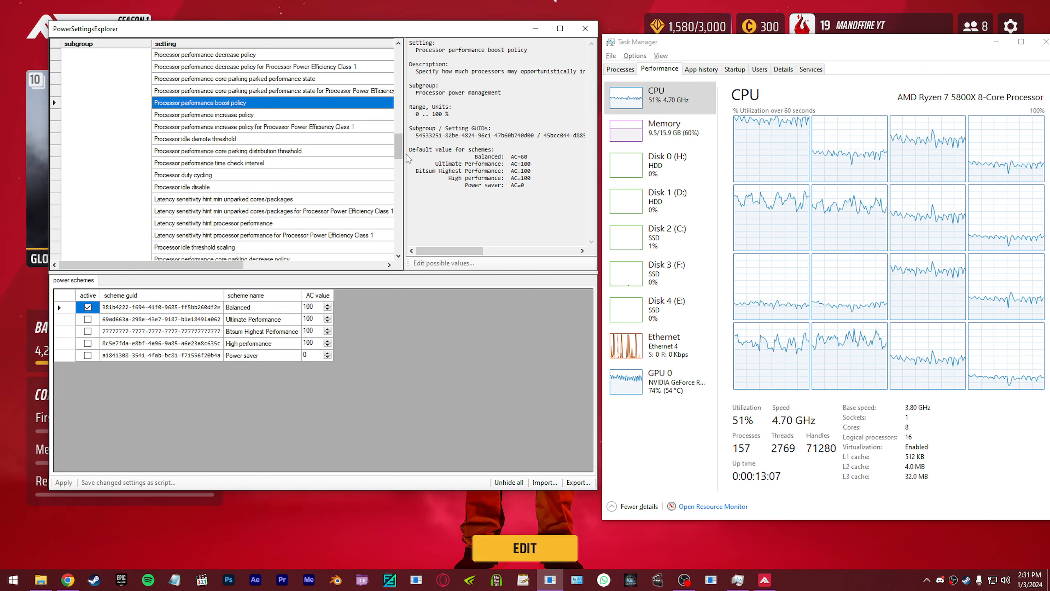
# Examine the power schemes' AC values and description for the Minimum processor state setting.
pyautogui.moveTo(402, 151); pyautogui.dragTo(396, 173)
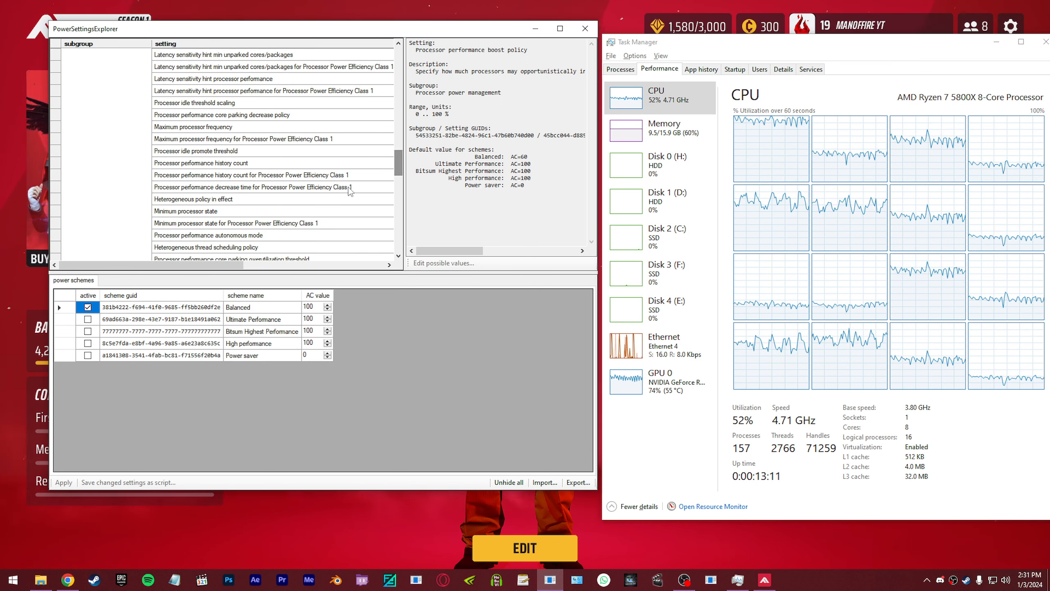
pyautogui.click(242, 212)
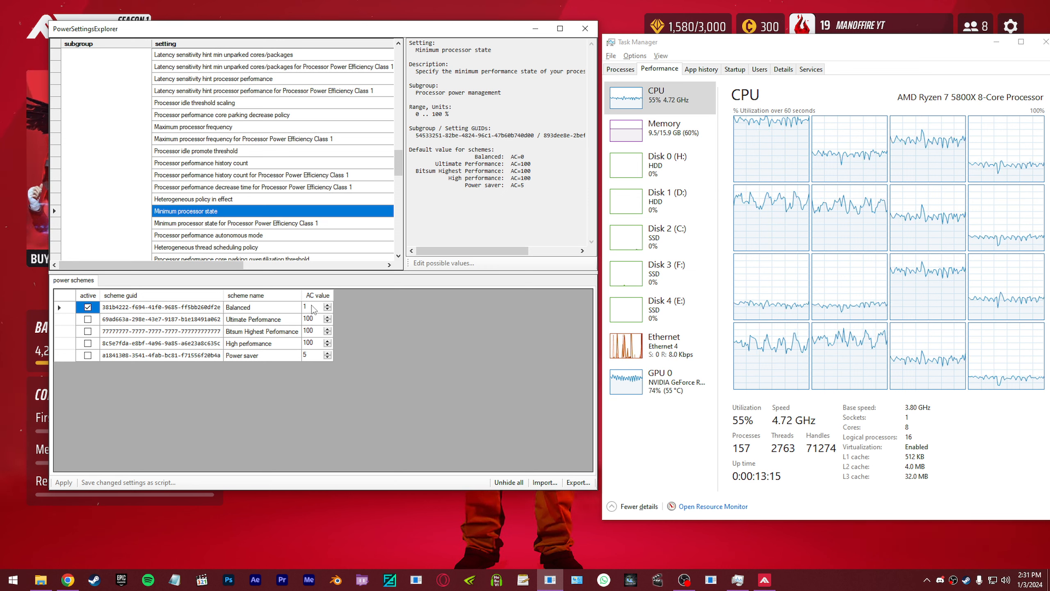
pyautogui.click(529, 156)
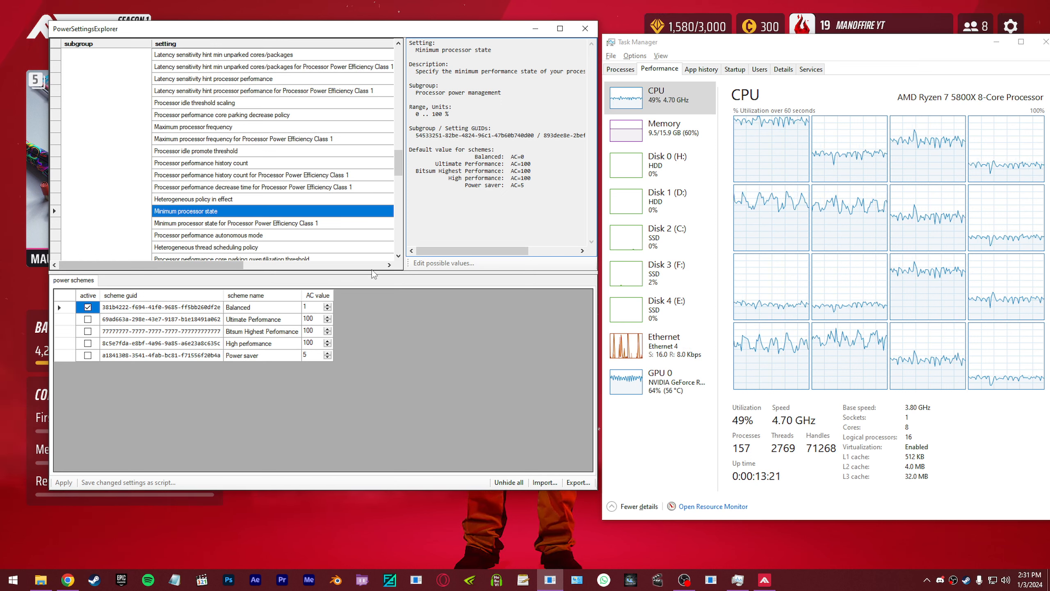
# Set the Balanced scheme's AC value for Minimum processor state to 100.
pyautogui.click(311, 306)
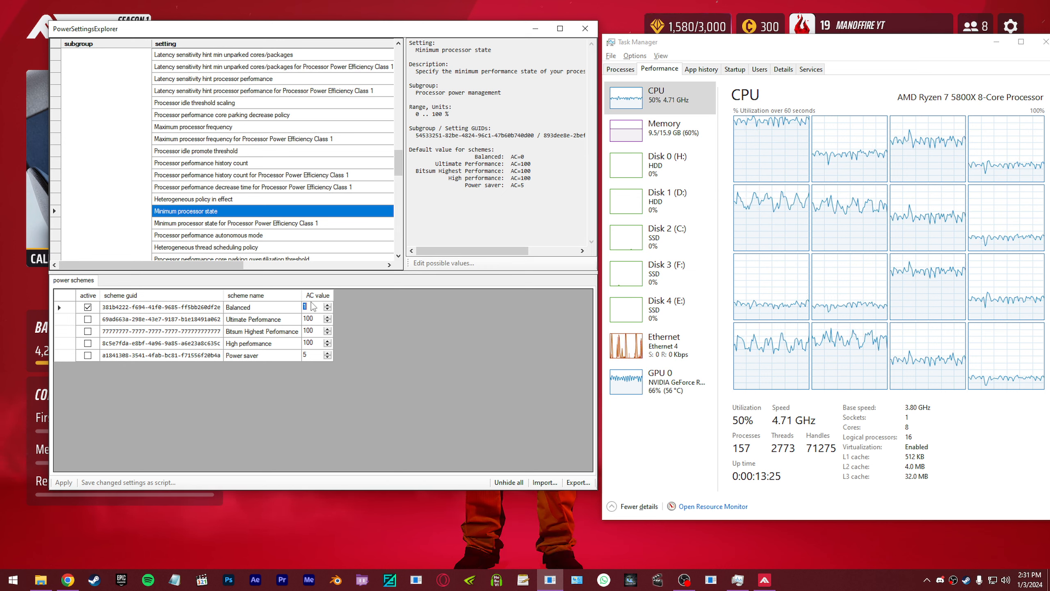
pyautogui.click(312, 308)
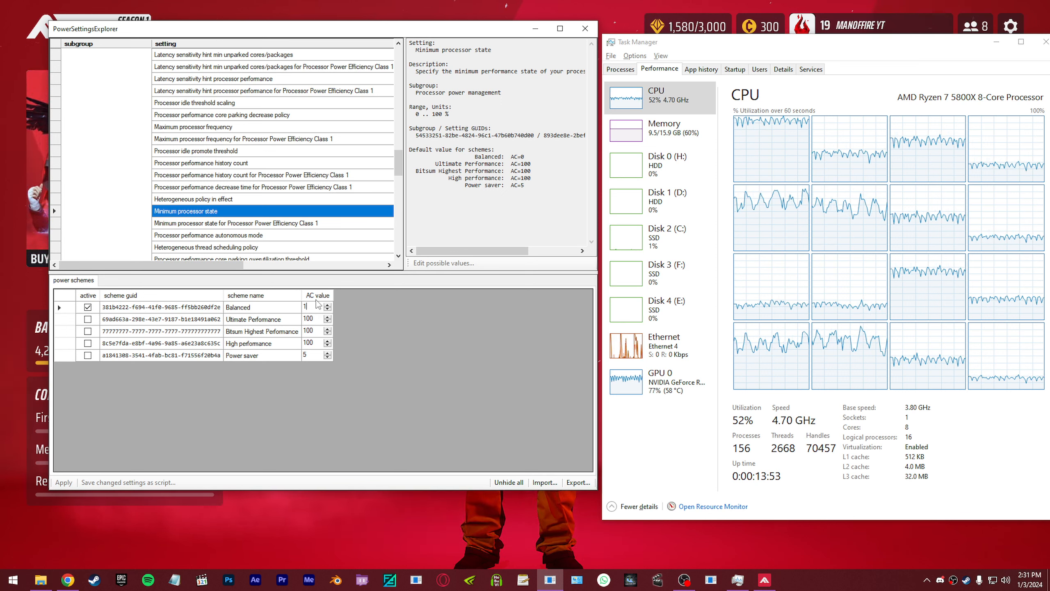
pyautogui.click(314, 306)
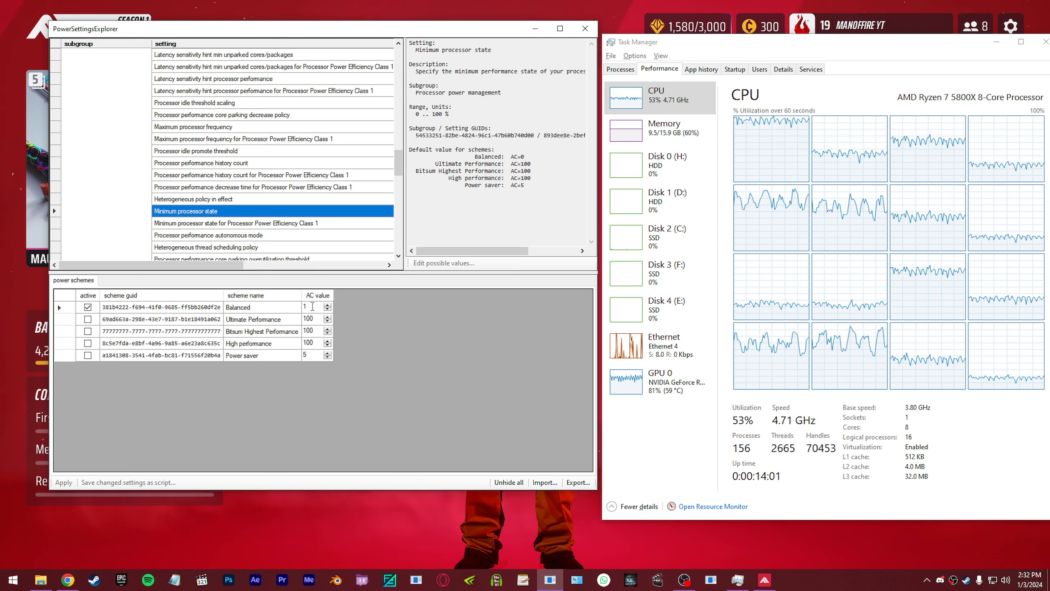
pyautogui.write('00')
pyautogui.click(276, 306)
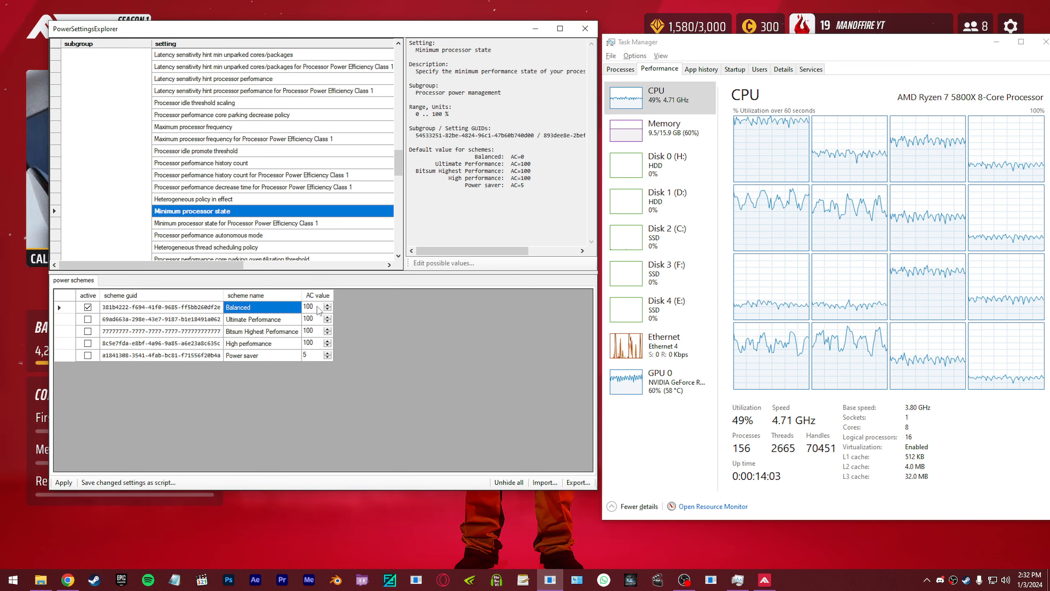
pyautogui.press('Left')
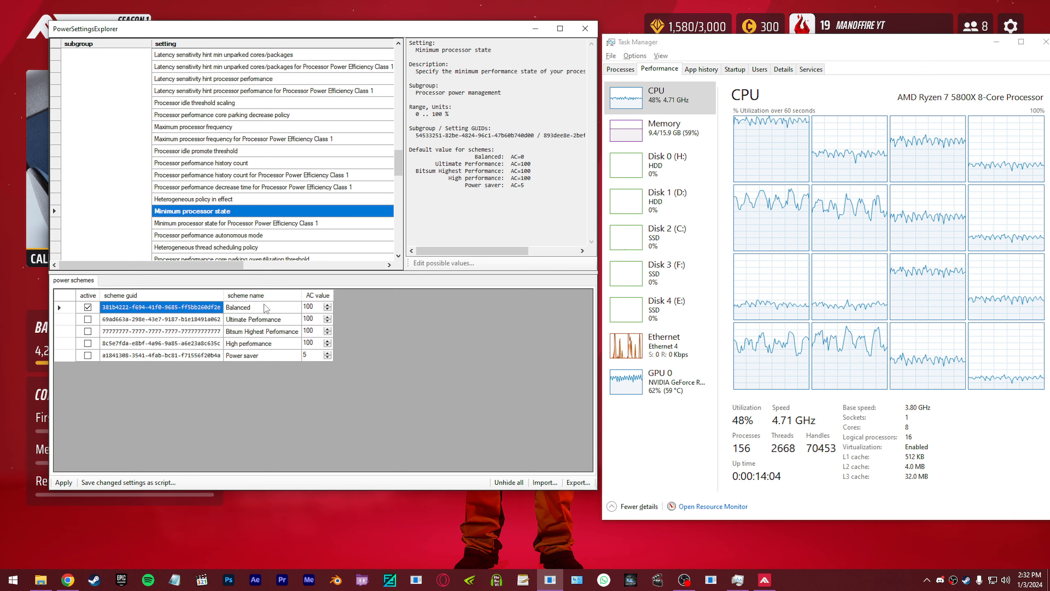
# Return the Balanced scheme's Minimum processor state to an AC value of 1 and apply it.
pyautogui.click(315, 308)
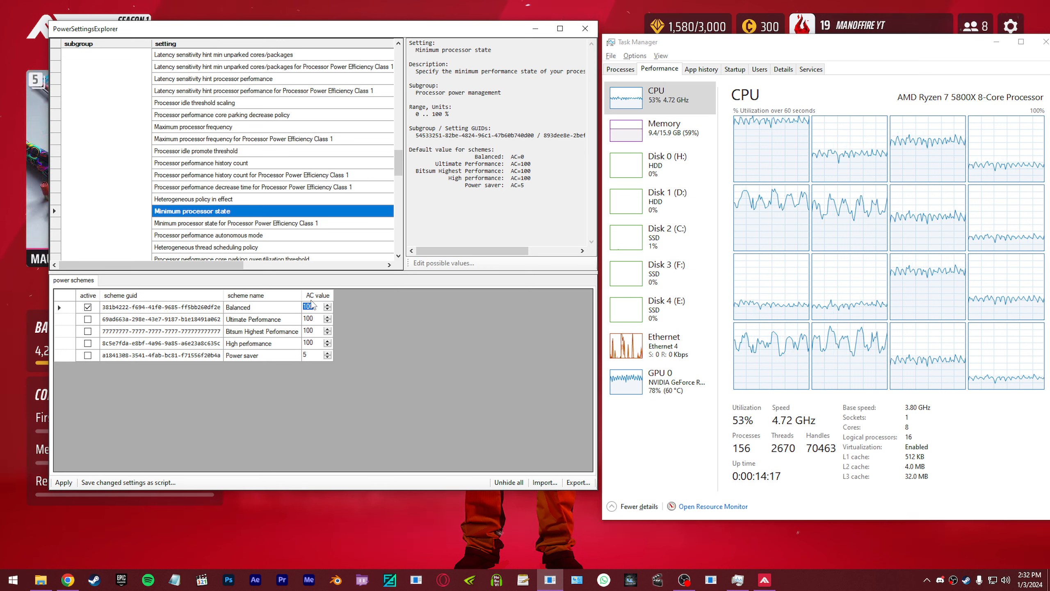
pyautogui.write('1')
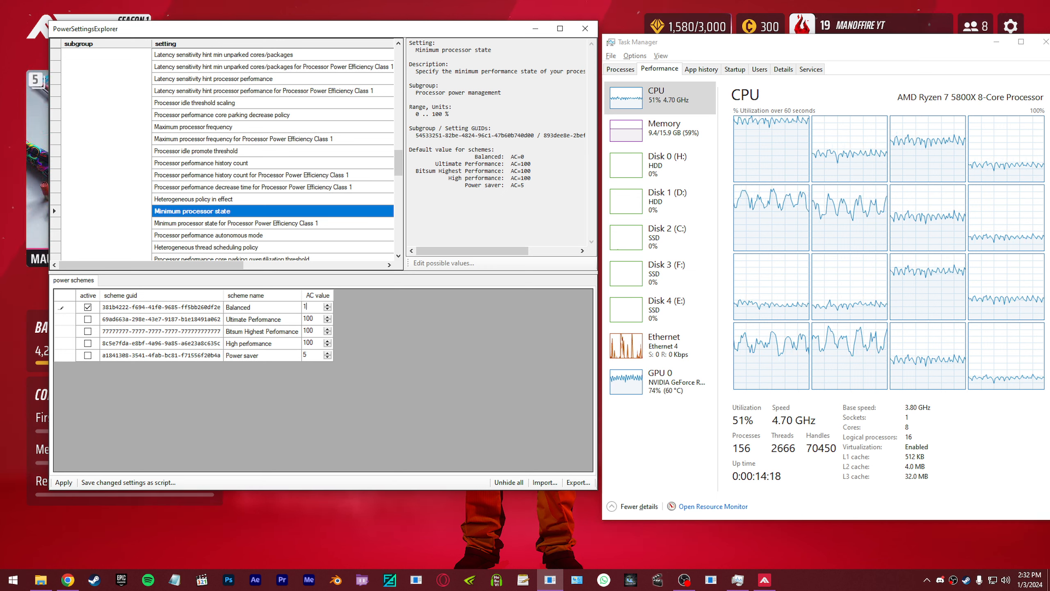
pyautogui.click(253, 308)
pyautogui.click(63, 482)
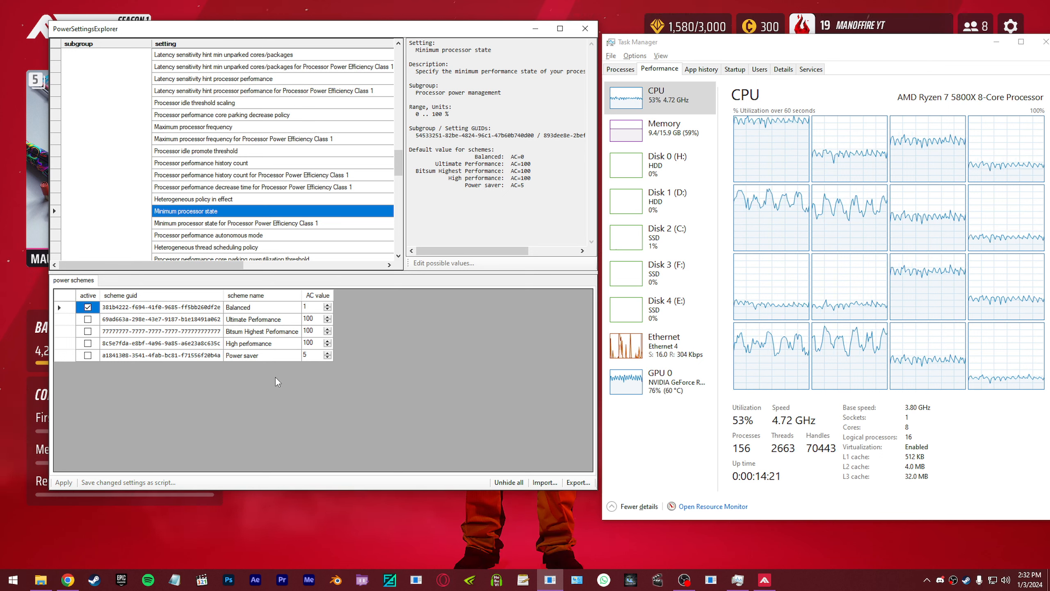
# Try an AC value of 5 for the Balanced scheme's Minimum processor state, restore it to 1 and apply it.
pyautogui.click(310, 307)
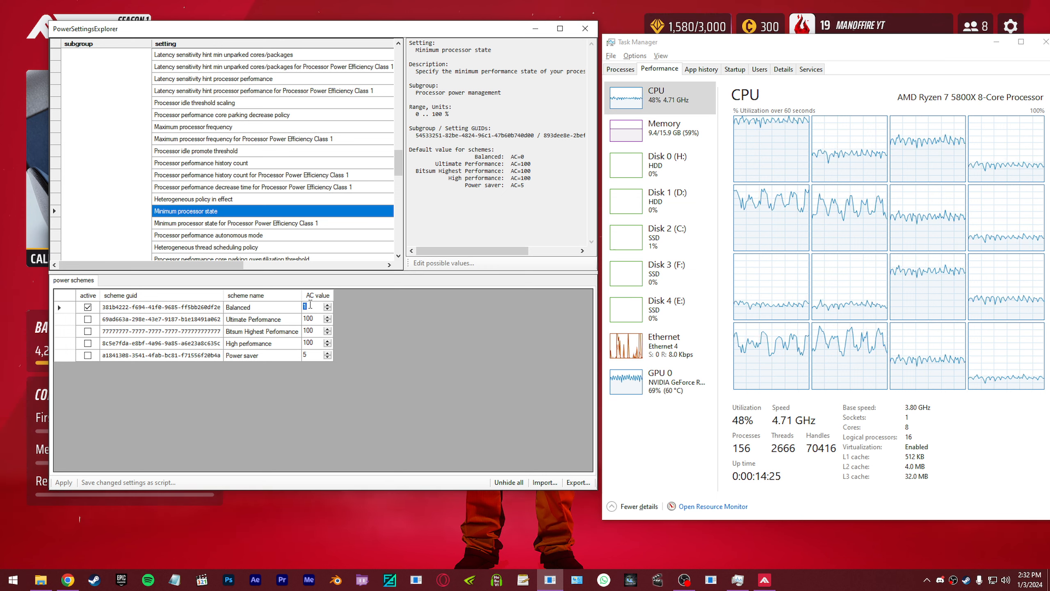
pyautogui.write('5')
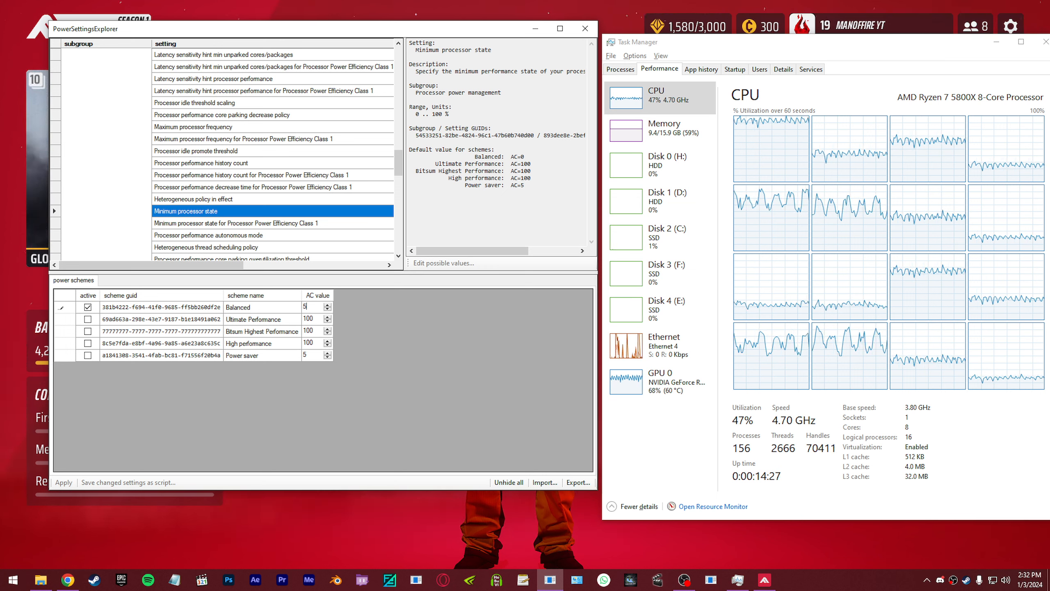
pyautogui.click(196, 308)
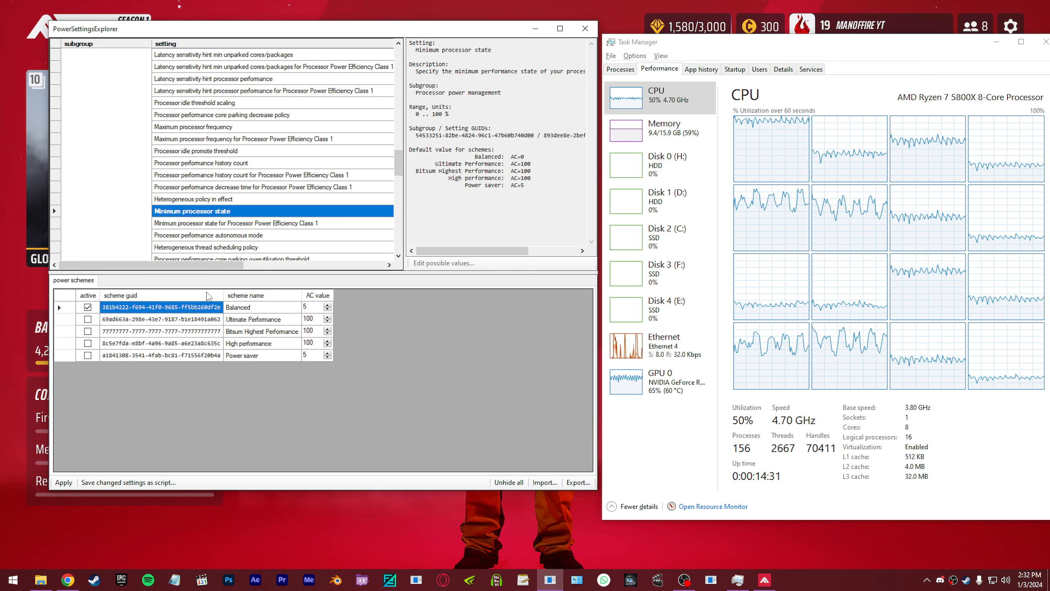
pyautogui.click(313, 308)
pyautogui.write('1')
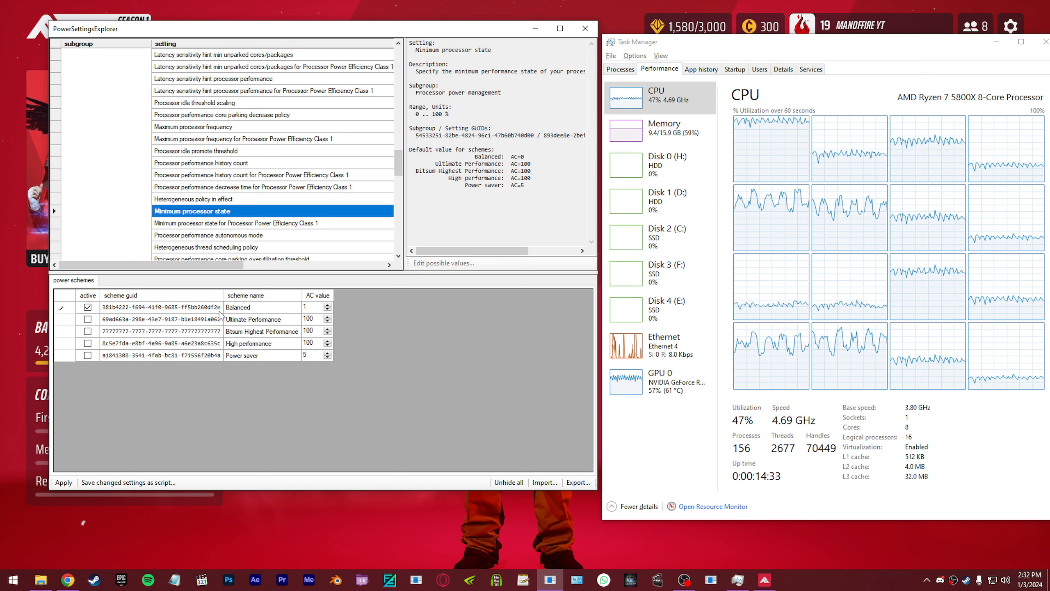
pyautogui.click(63, 482)
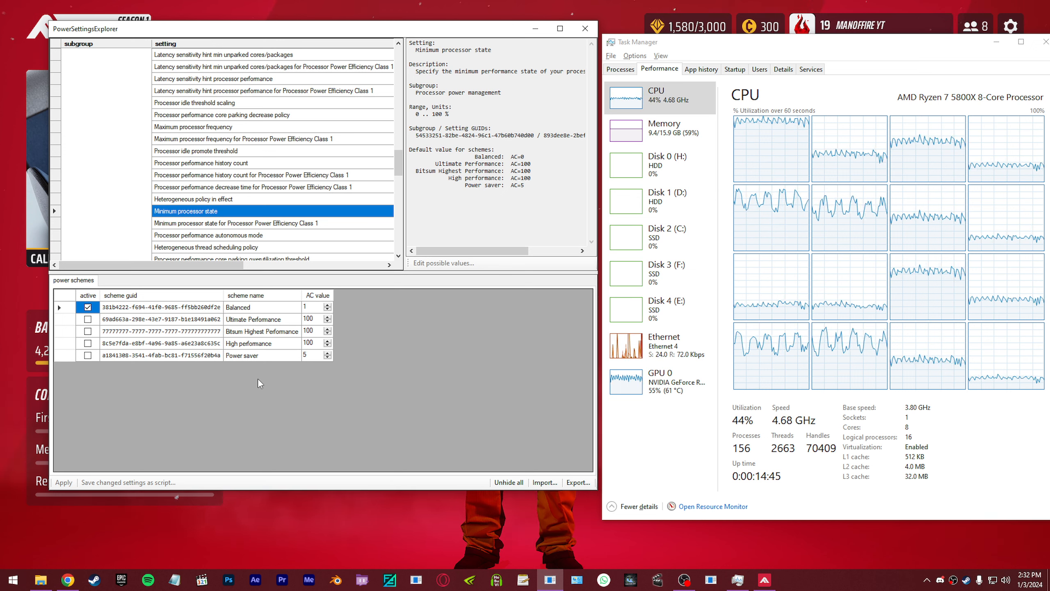
pyautogui.click(214, 307)
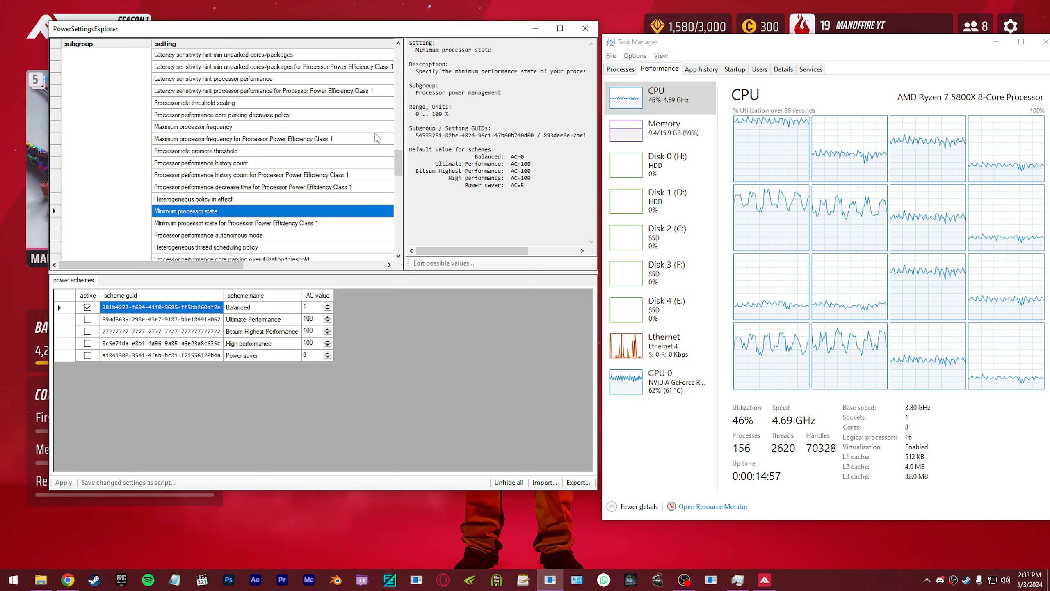
pyautogui.moveTo(397, 161); pyautogui.dragTo(397, 143)
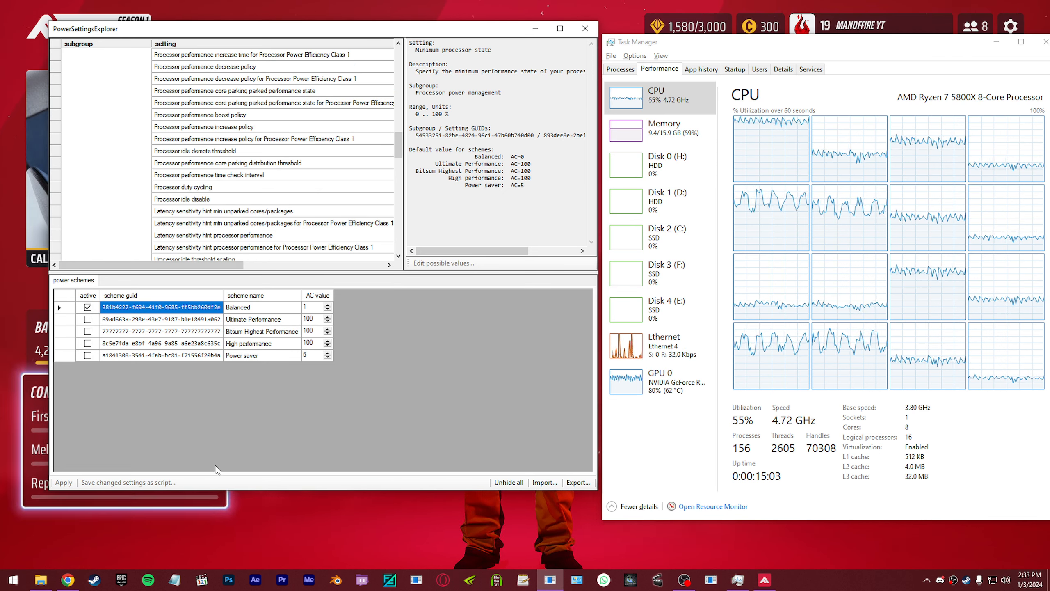
# Open Device Manager and move its window clear of the screen's upper corner.
pyautogui.rightClick(9, 587)
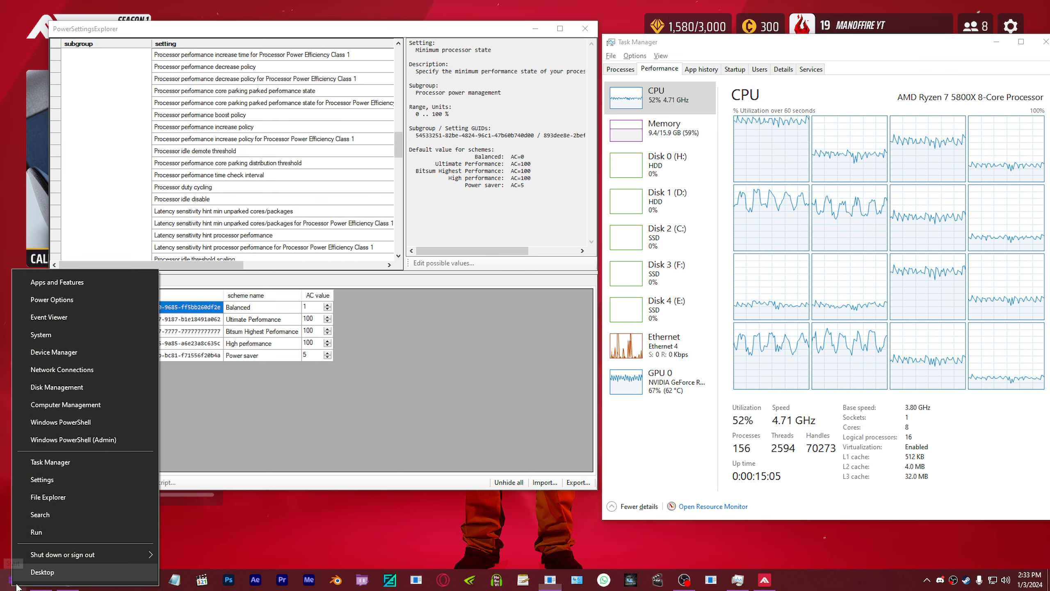
pyautogui.click(76, 352)
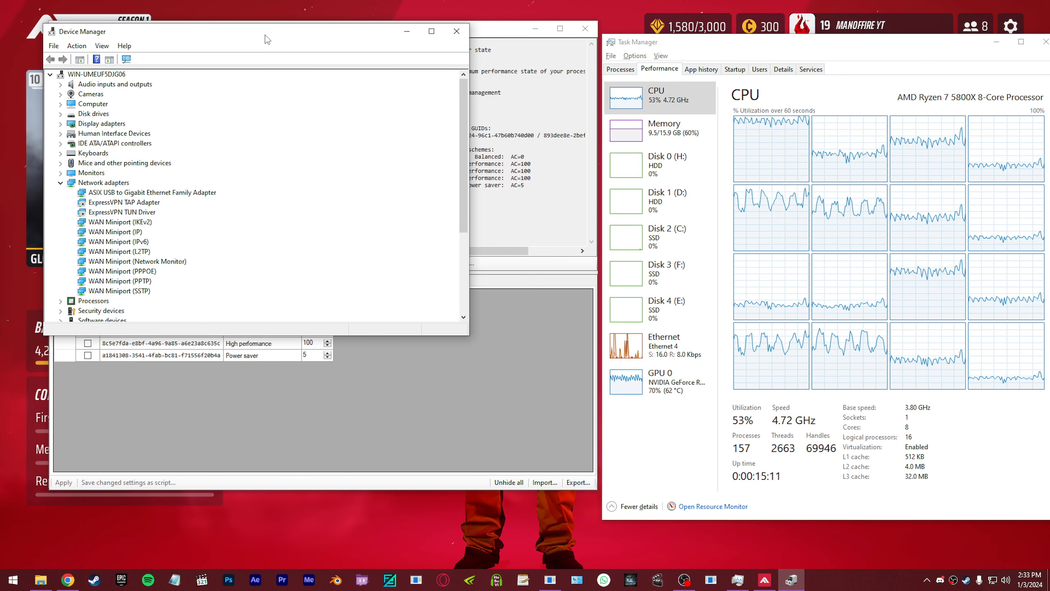
pyautogui.moveTo(269, 36); pyautogui.dragTo(391, 101)
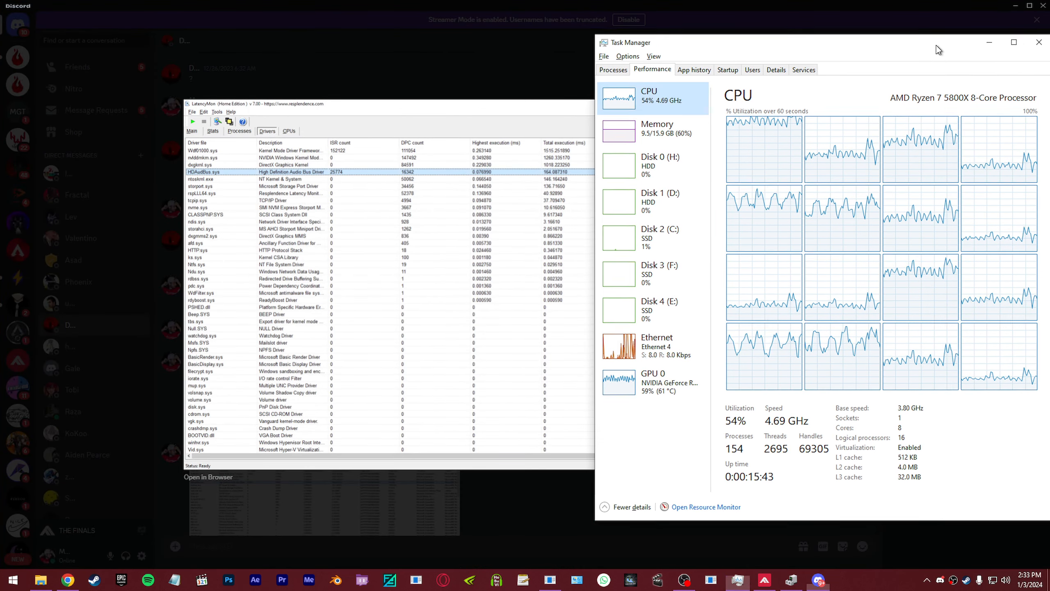
# Minimize Task Manager, close the enlarged LatencyMon screenshot in Discord and open the other LatencyMon drivers screenshot further down the chat.
pyautogui.click(996, 41)
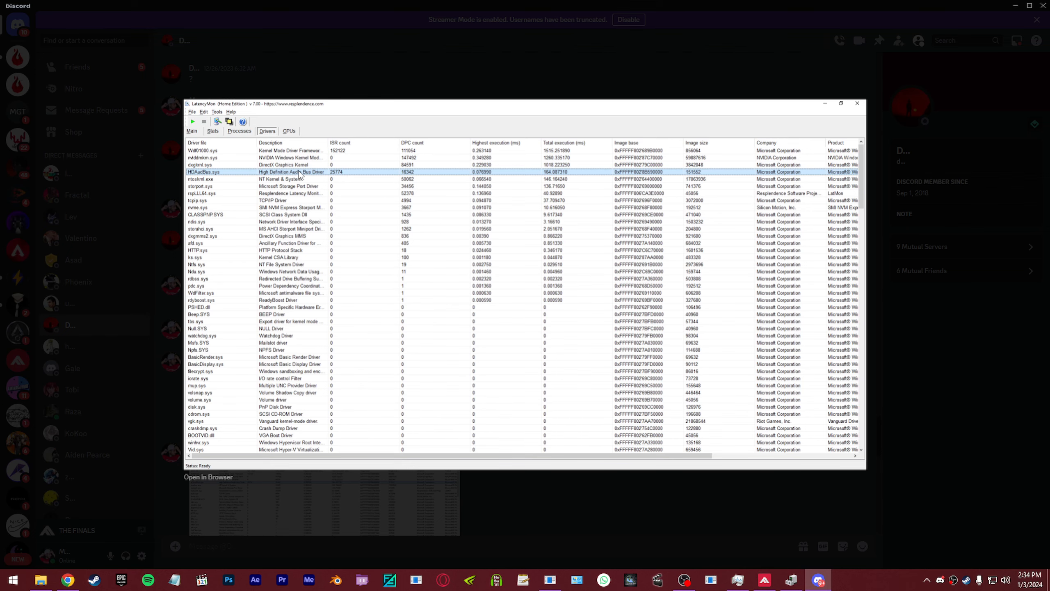
pyautogui.click(963, 195)
pyautogui.scroll(-4, 624, 248)
pyautogui.scroll(-10, 622, 246)
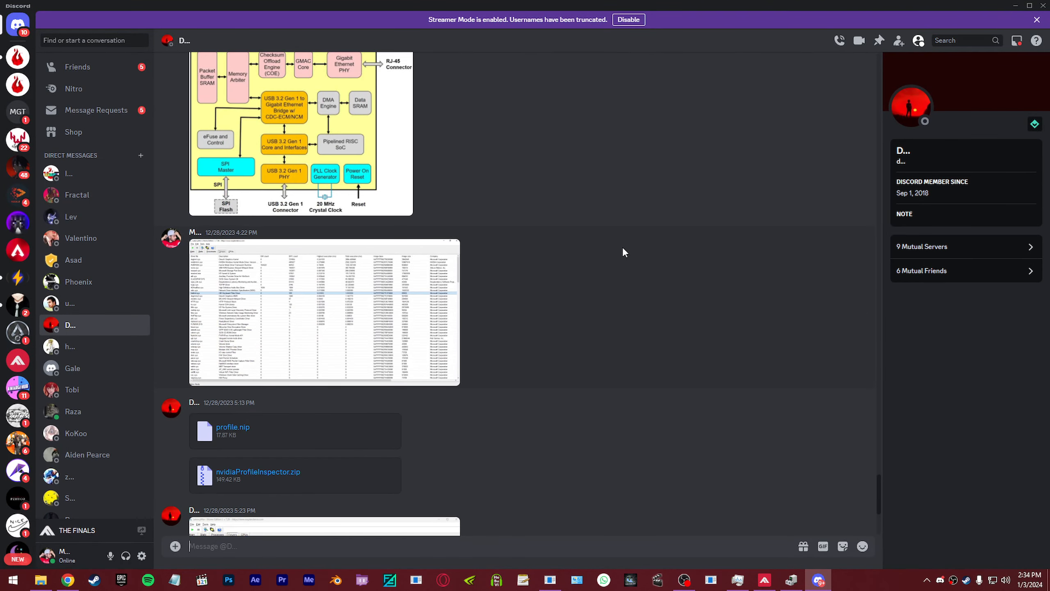
pyautogui.click(429, 282)
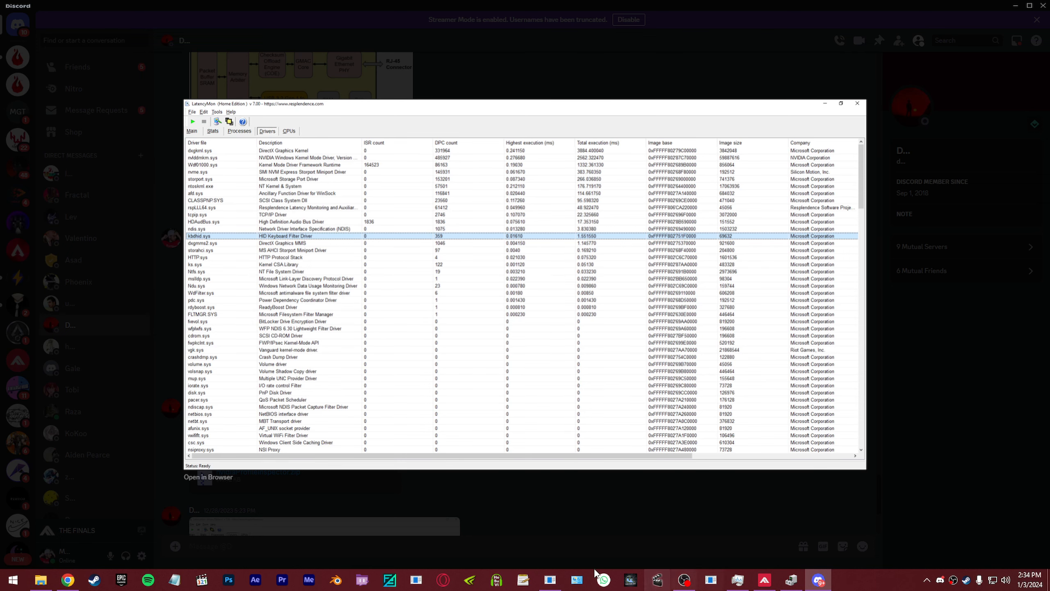
# Switch to Device Manager and view the properties of the ASIX USB to Gigabit Ethernet Family Adapter.
pyautogui.click(792, 581)
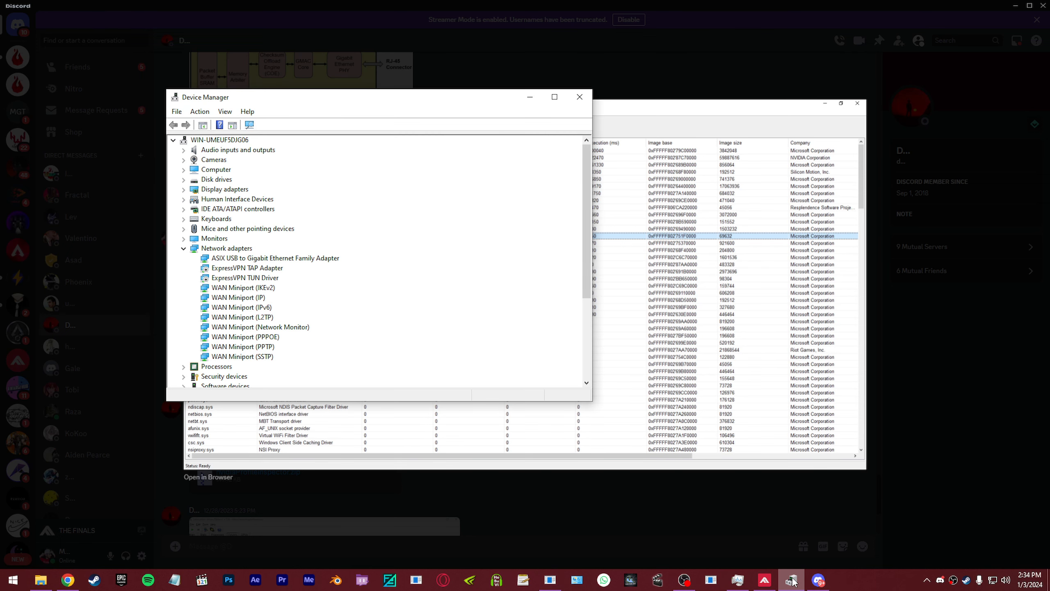
pyautogui.doubleClick(267, 258)
pyautogui.moveTo(321, 137); pyautogui.dragTo(436, 161)
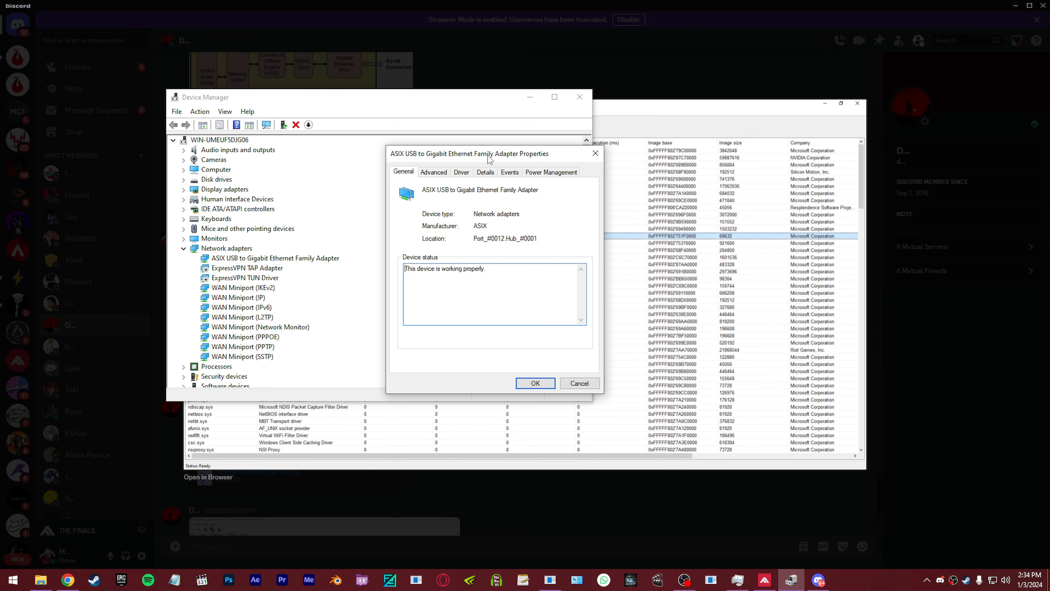
pyautogui.moveTo(489, 159); pyautogui.dragTo(540, 137)
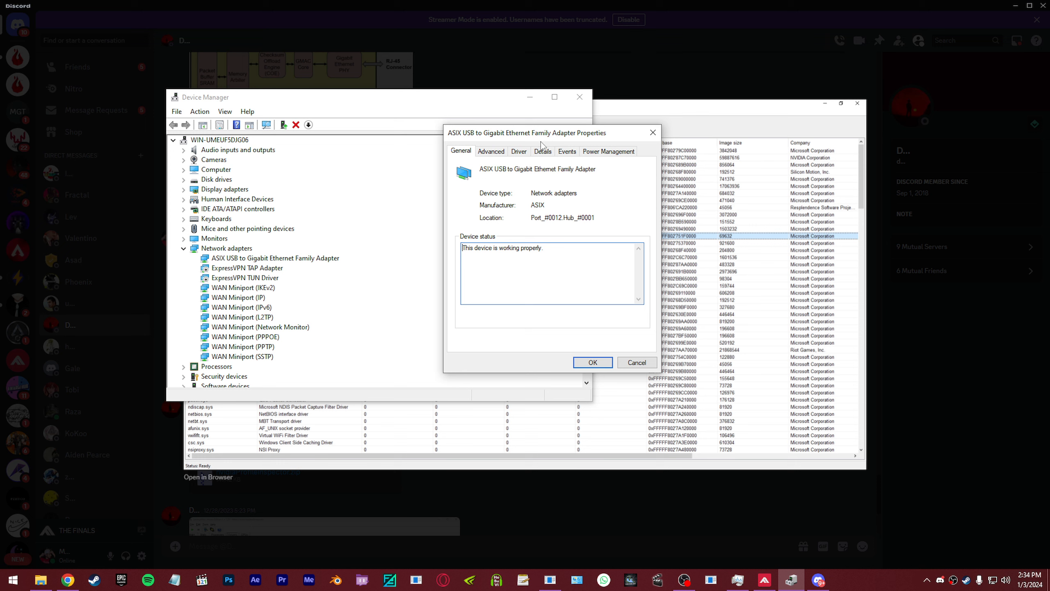
pyautogui.click(705, 119)
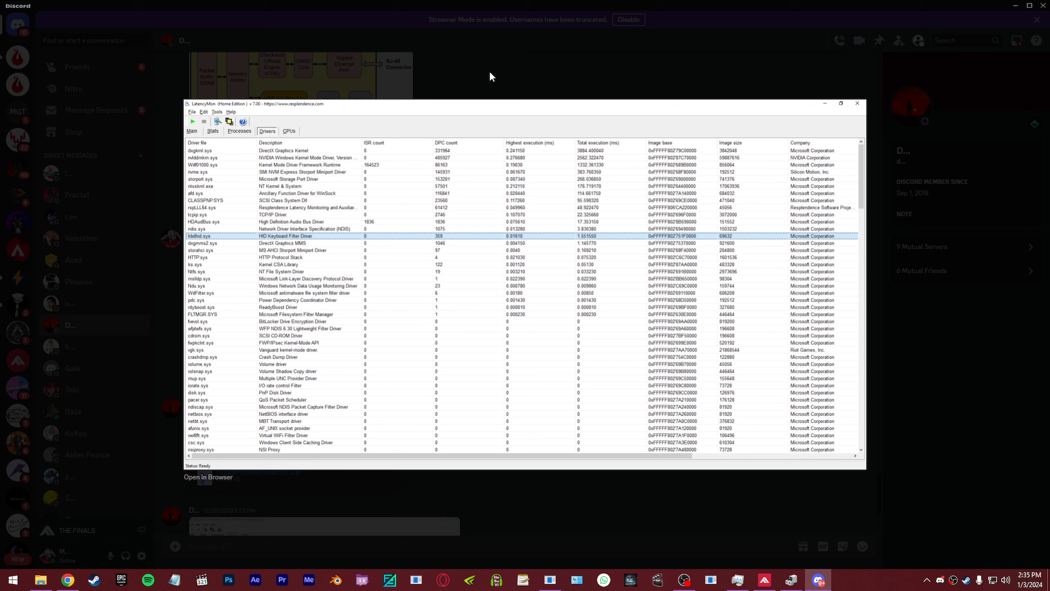
# Open a new Device Manager window over the LatencyMon screenshot and examine the Audio inputs and outputs and System devices categories.
pyautogui.rightClick(12, 580)
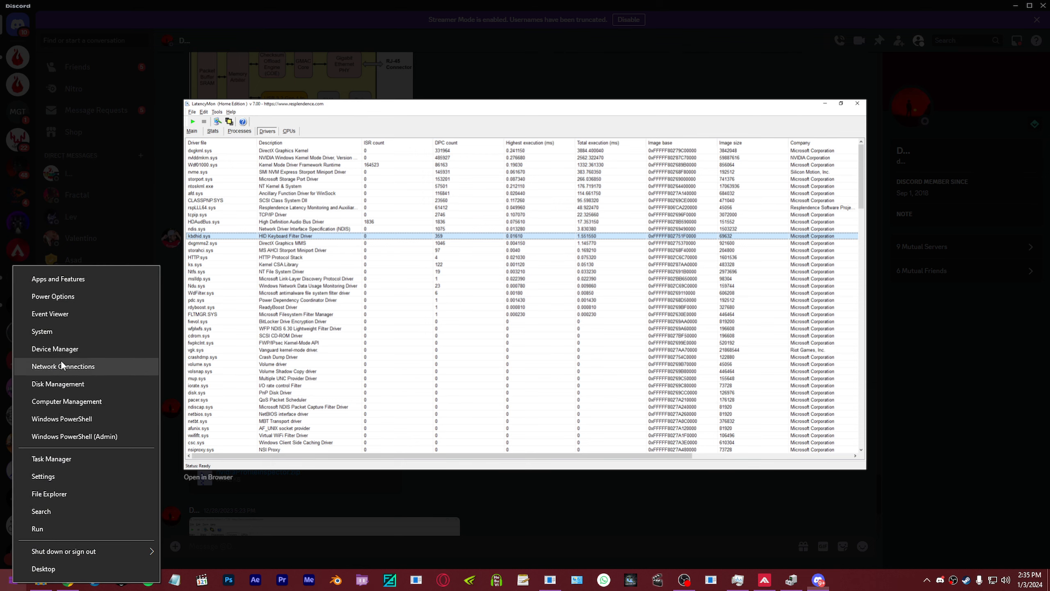
pyautogui.click(62, 350)
pyautogui.moveTo(254, 38); pyautogui.dragTo(597, 116)
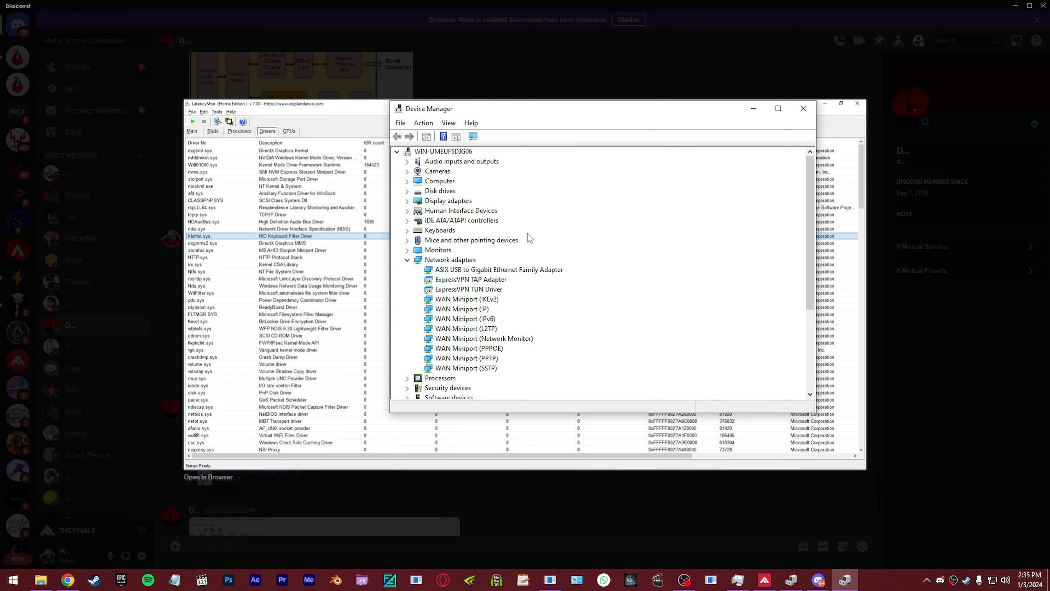
pyautogui.click(407, 161)
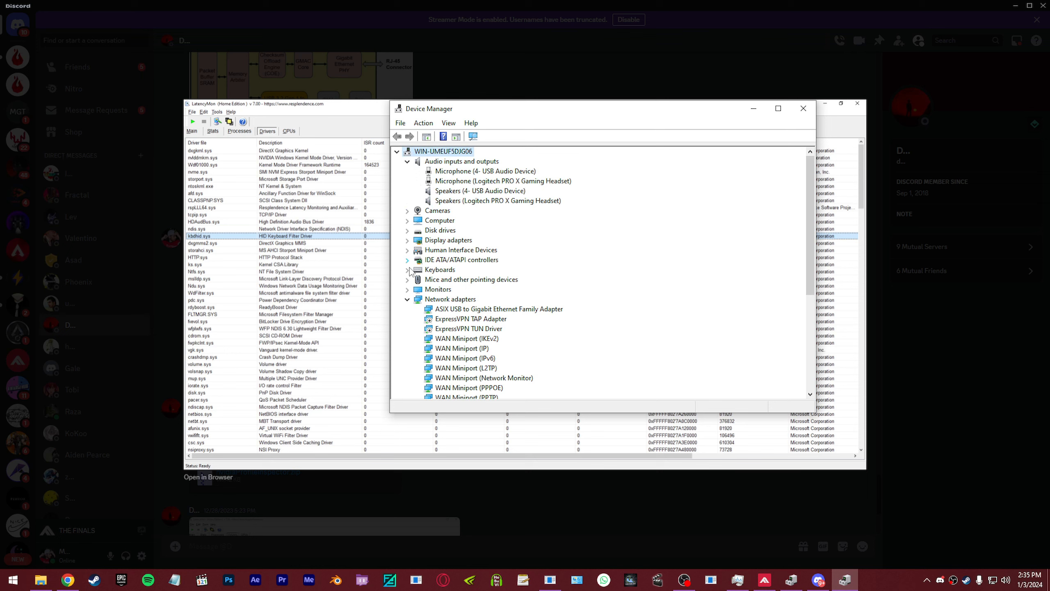
pyautogui.scroll(-6, 442, 290)
pyautogui.click(407, 378)
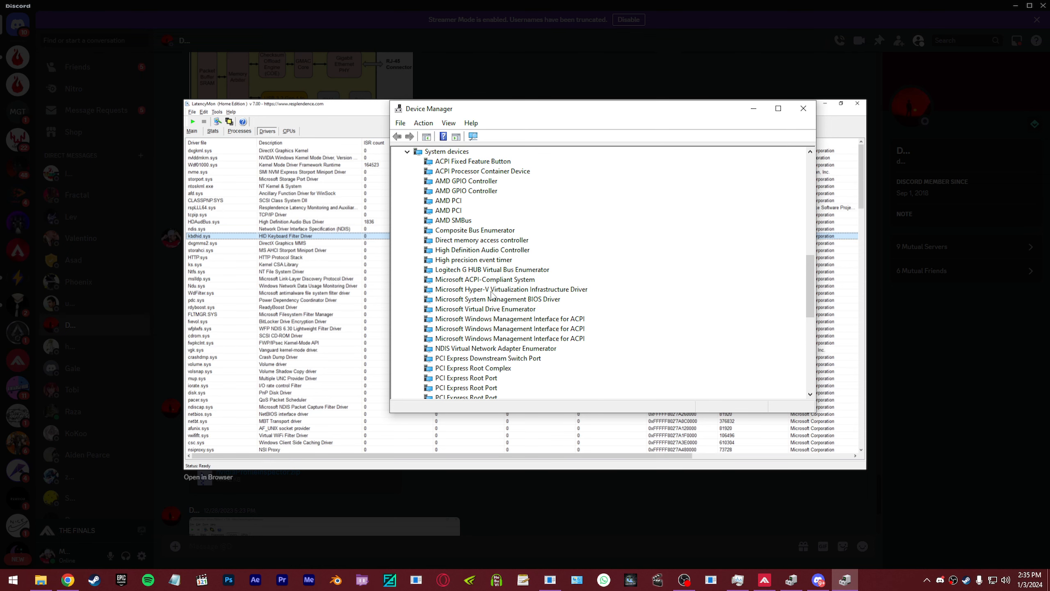
pyautogui.scroll(-4, 431, 183)
# Select A4 TECH PC Camera Audio under Sound, video and game controllers and bring up its device actions.
pyautogui.moveTo(809, 297); pyautogui.dragTo(809, 233)
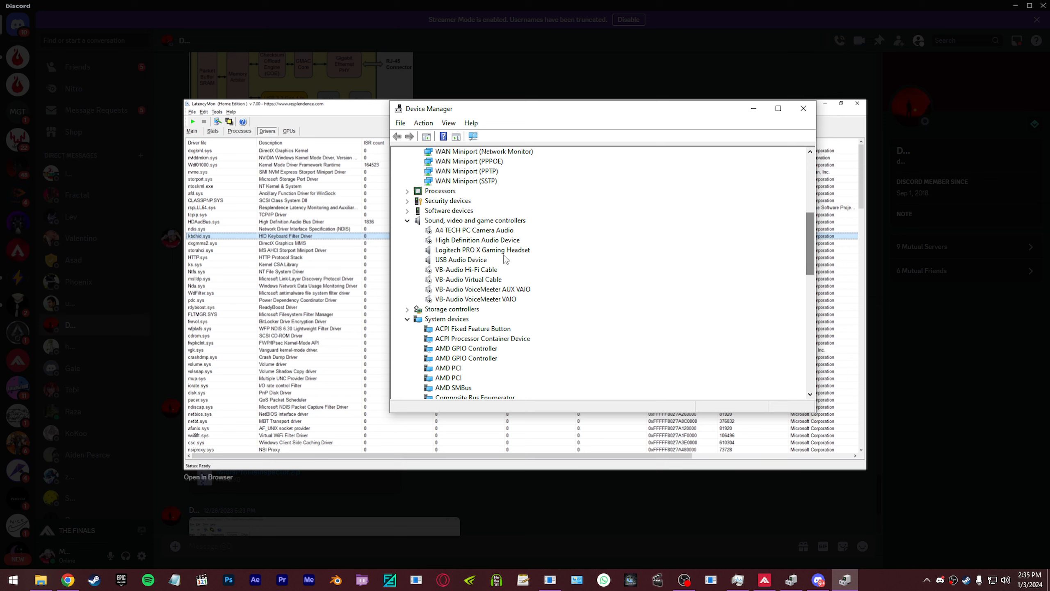
pyautogui.click(477, 233)
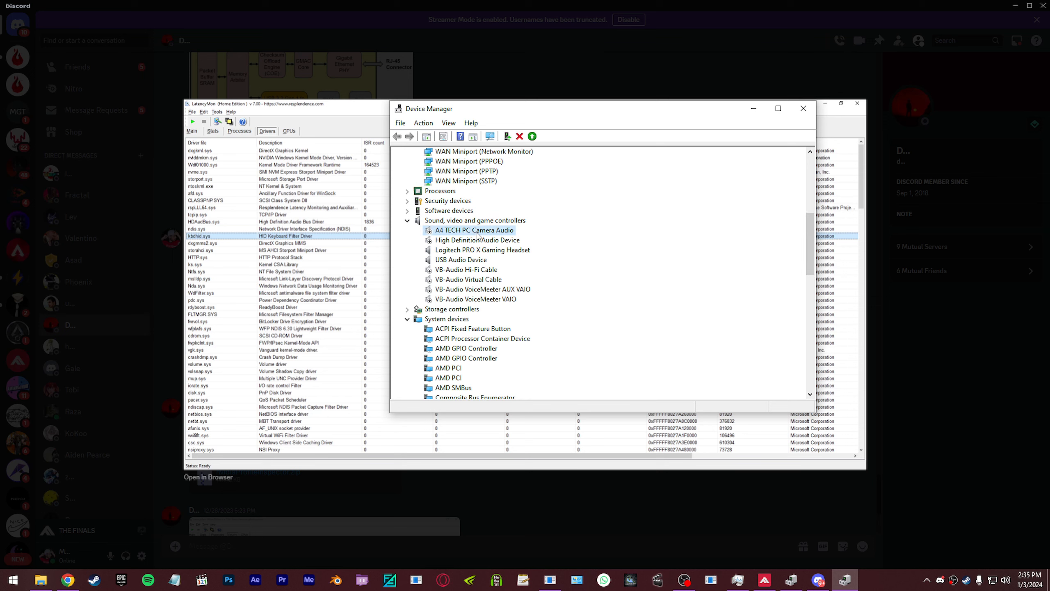
pyautogui.rightClick(477, 234)
pyautogui.click(510, 243)
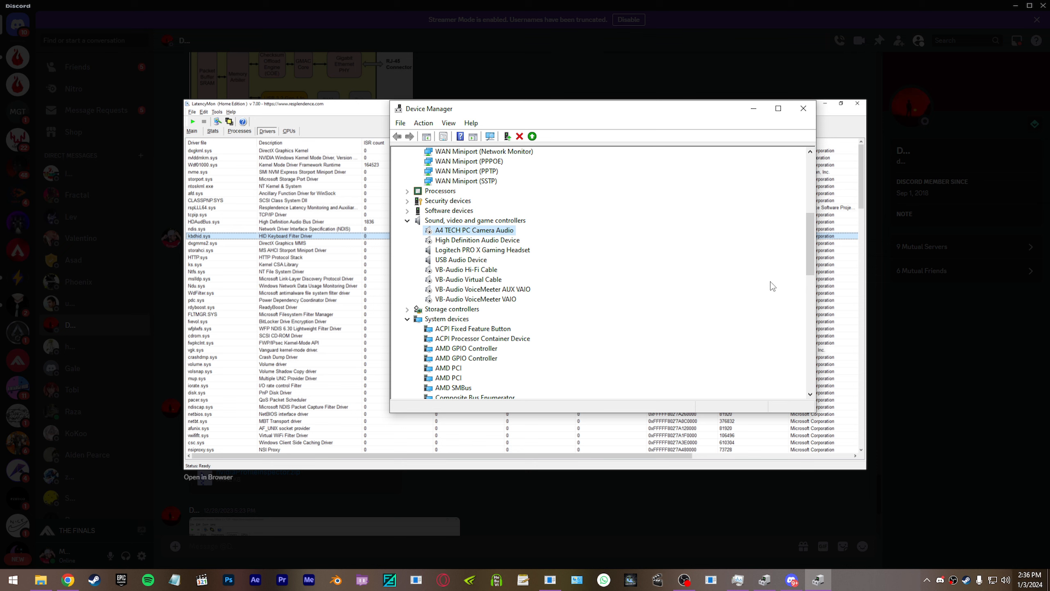
# Expand the Security devices and Software devices categories in Device Manager and examine their devices.
pyautogui.moveTo(809, 255); pyautogui.dragTo(808, 204)
pyautogui.scroll(-6, 808, 204)
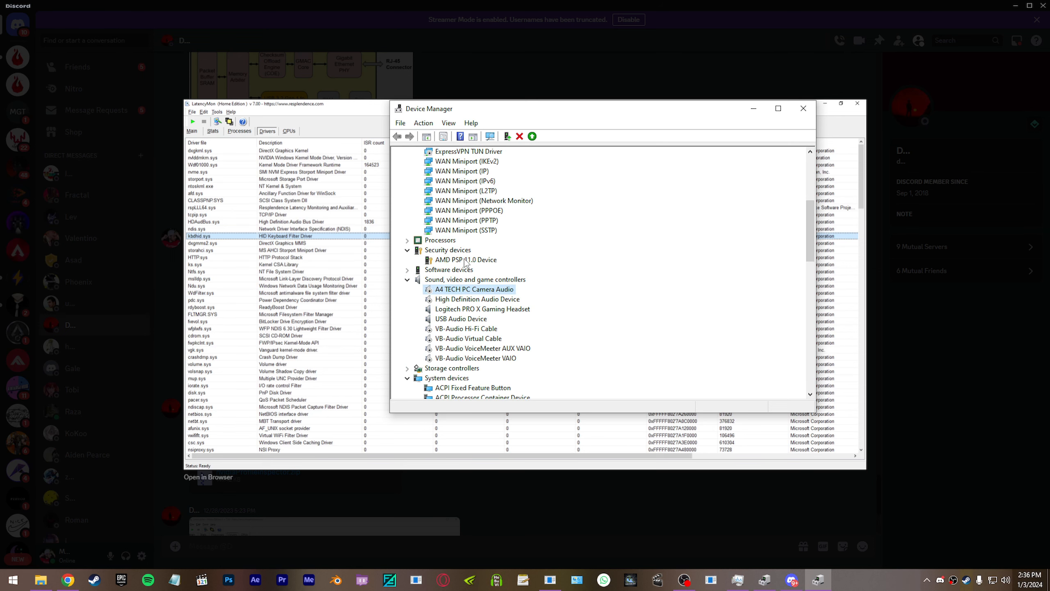
pyautogui.click(455, 259)
pyautogui.click(407, 270)
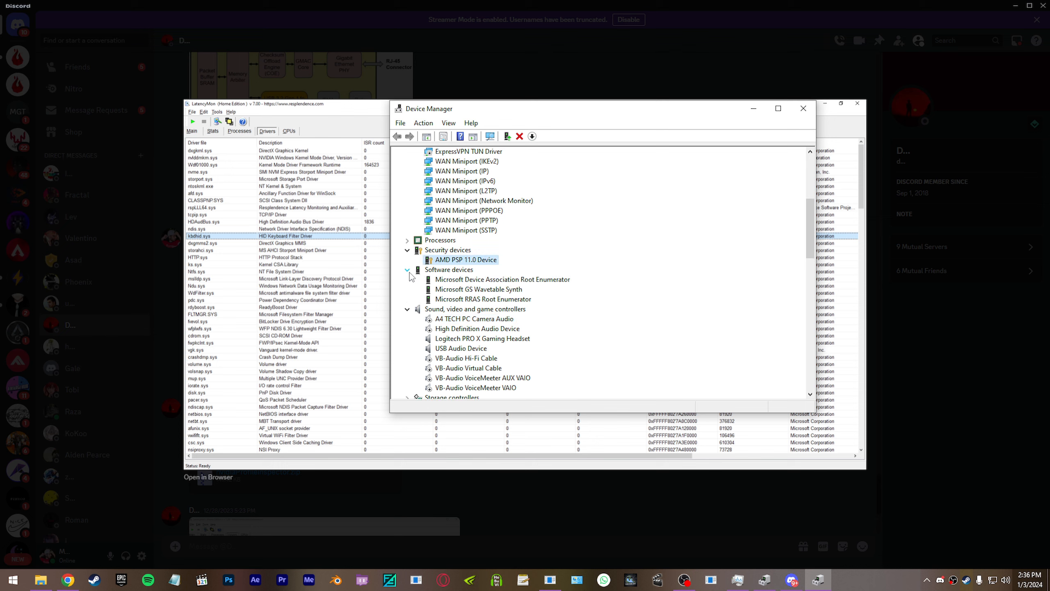
pyautogui.moveTo(810, 227); pyautogui.dragTo(814, 185)
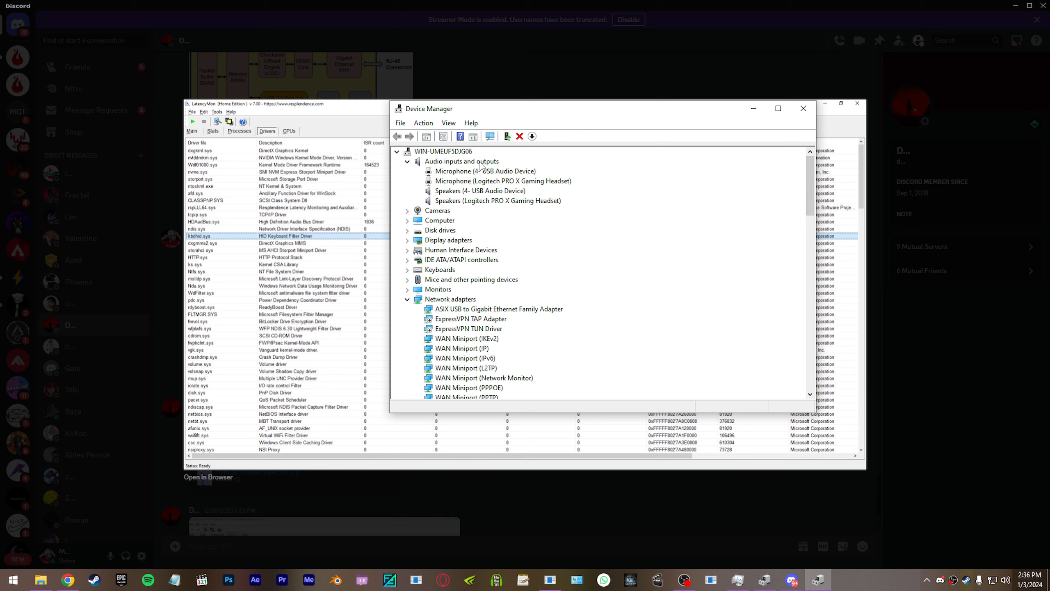
# Open the Windows network settings, go to the adapter options and bring up the properties of the Ethernet 4 connection.
pyautogui.click(992, 581)
pyautogui.rightClick(992, 580)
pyautogui.click(992, 565)
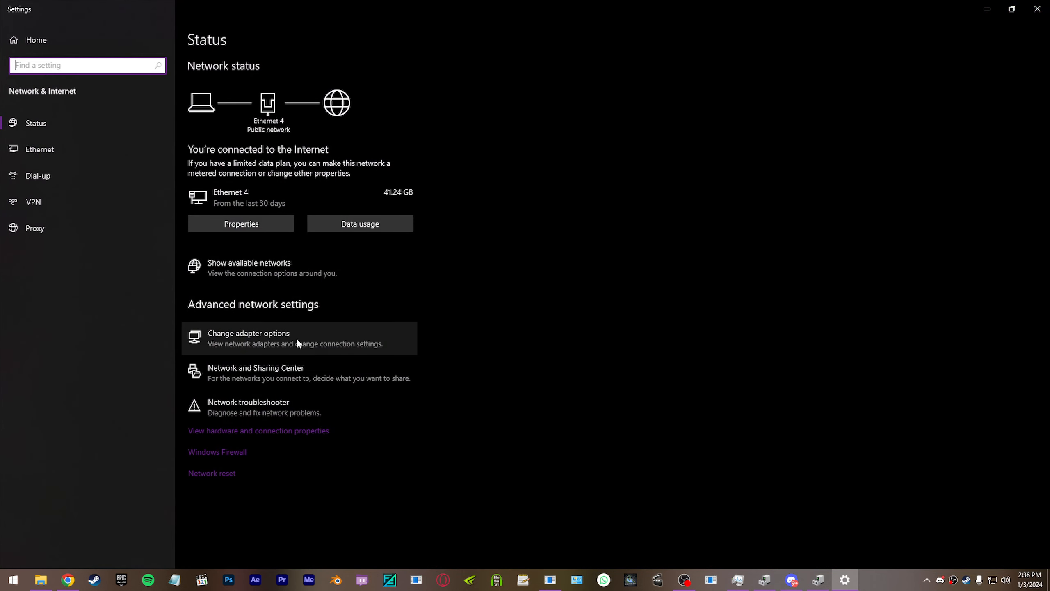
pyautogui.click(298, 339)
pyautogui.doubleClick(546, 165)
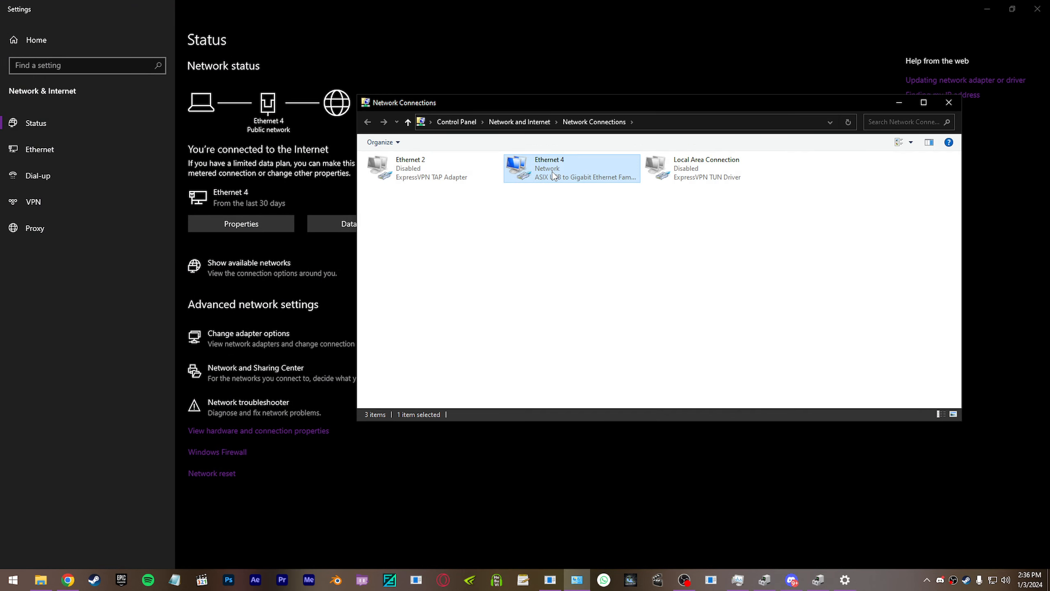
pyautogui.click(460, 380)
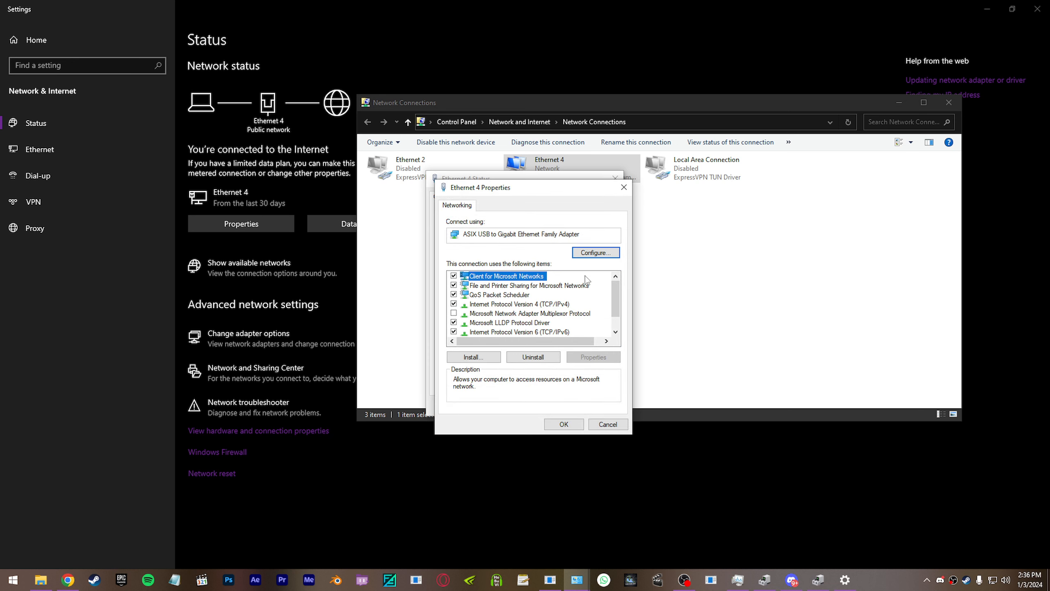
# Review the descriptions of Client for Microsoft Networks and File and Printer Sharing for Microsoft Networks among the connection's items.
pyautogui.scroll(-1, 610, 286)
pyautogui.scroll(1, 610, 282)
pyautogui.click(494, 286)
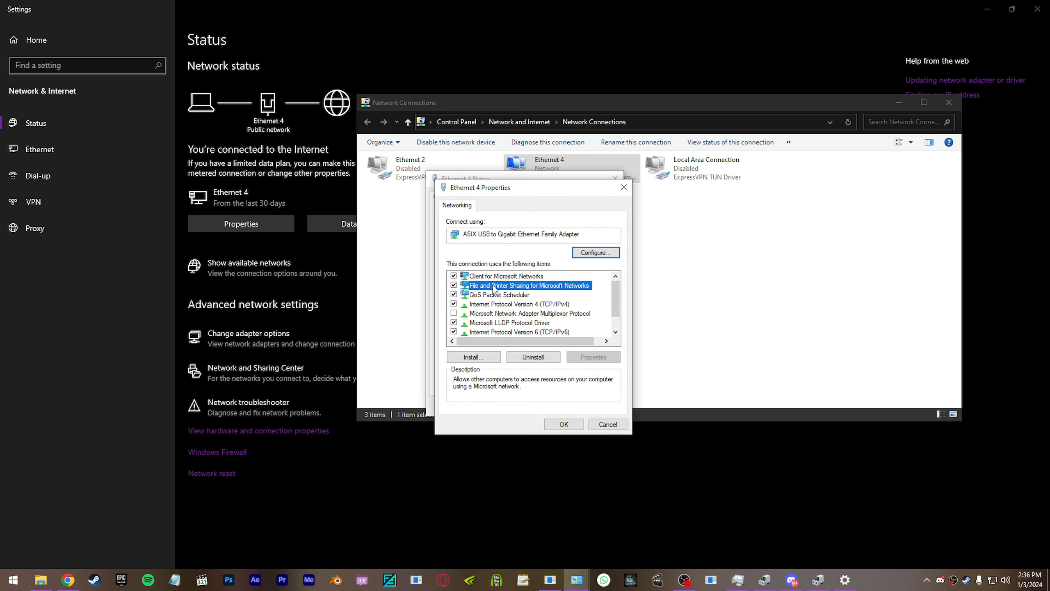
pyautogui.click(493, 277)
pyautogui.click(493, 284)
pyautogui.click(493, 276)
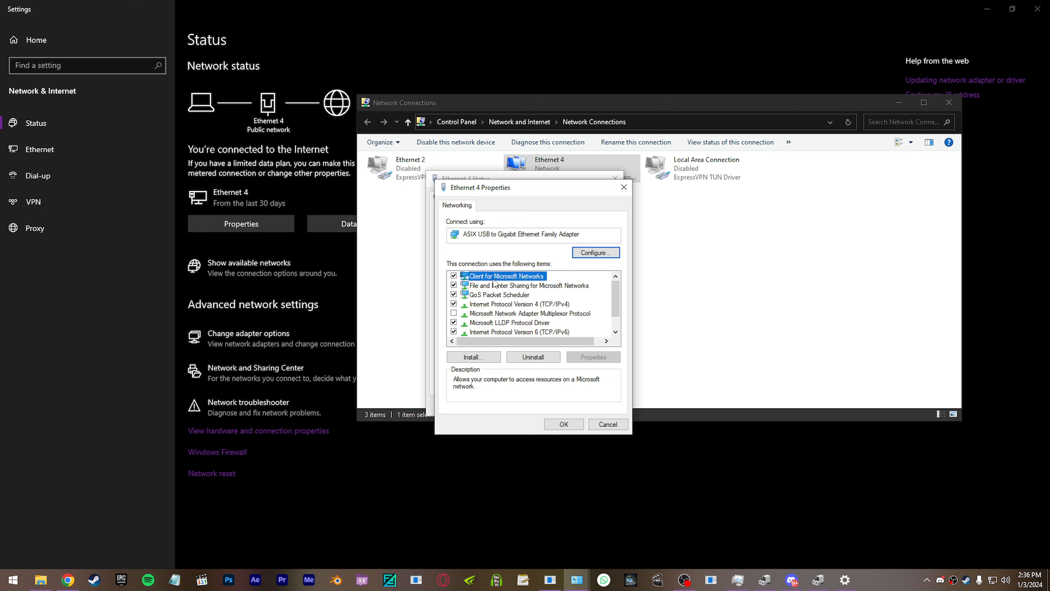
pyautogui.click(493, 284)
pyautogui.click(494, 276)
pyautogui.click(491, 284)
pyautogui.scroll(-1, 586, 310)
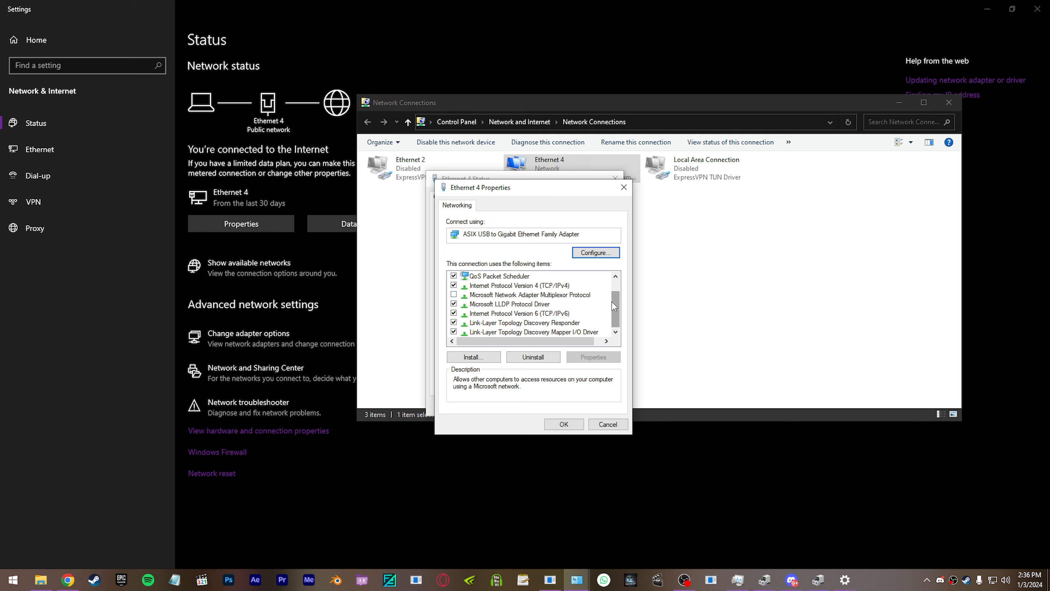
pyautogui.scroll(1, 613, 306)
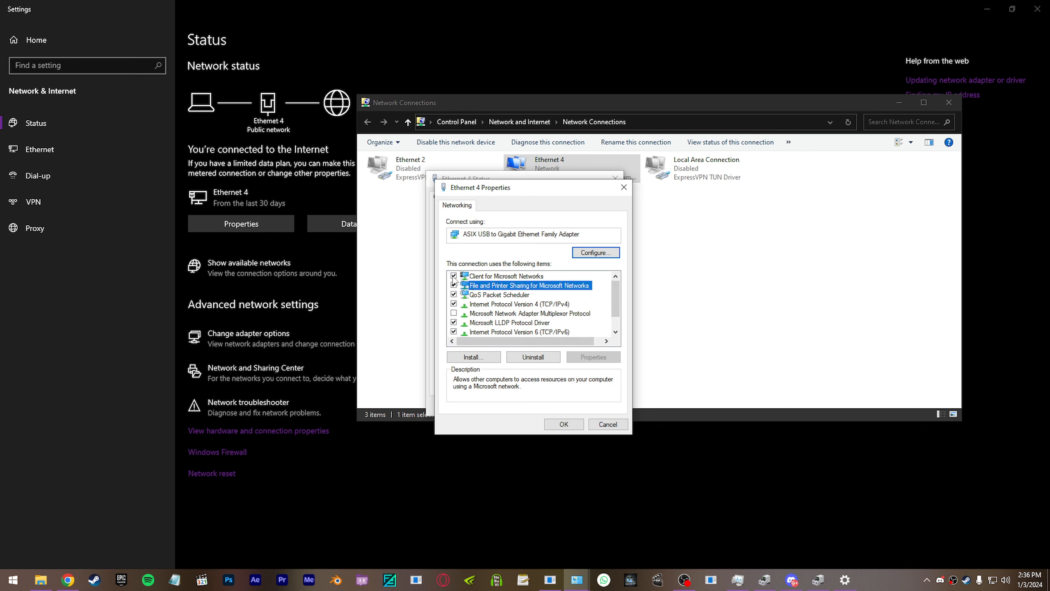
# Check the Internet Protocol Version 6 and Link-Layer Topology Discovery items, then dismiss the Ethernet 4 properties without changes.
pyautogui.scroll(-1, 613, 311)
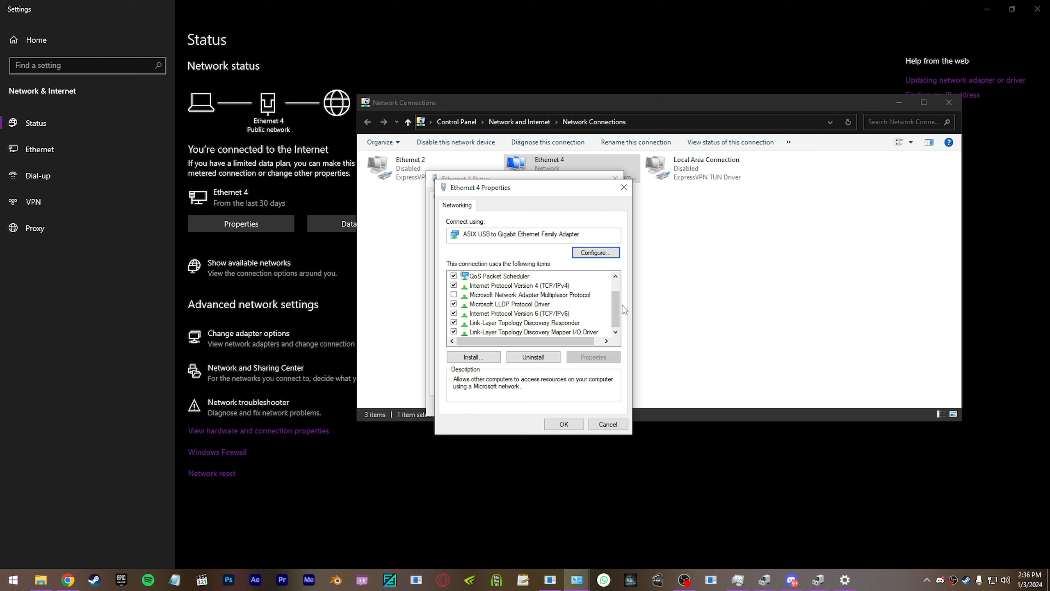
pyautogui.click(465, 314)
pyautogui.click(474, 323)
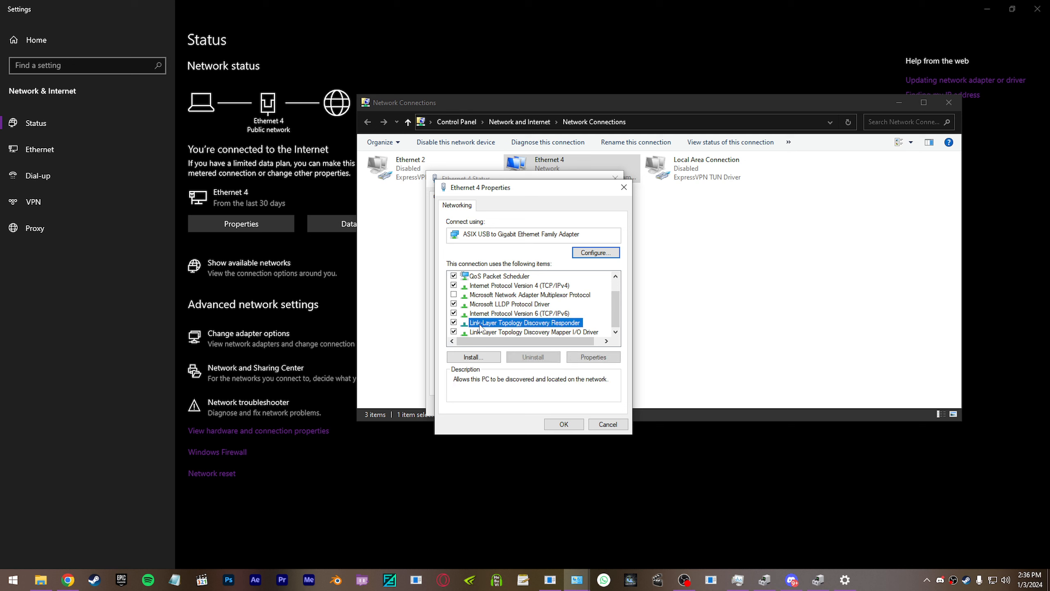
pyautogui.click(487, 332)
pyautogui.click(608, 424)
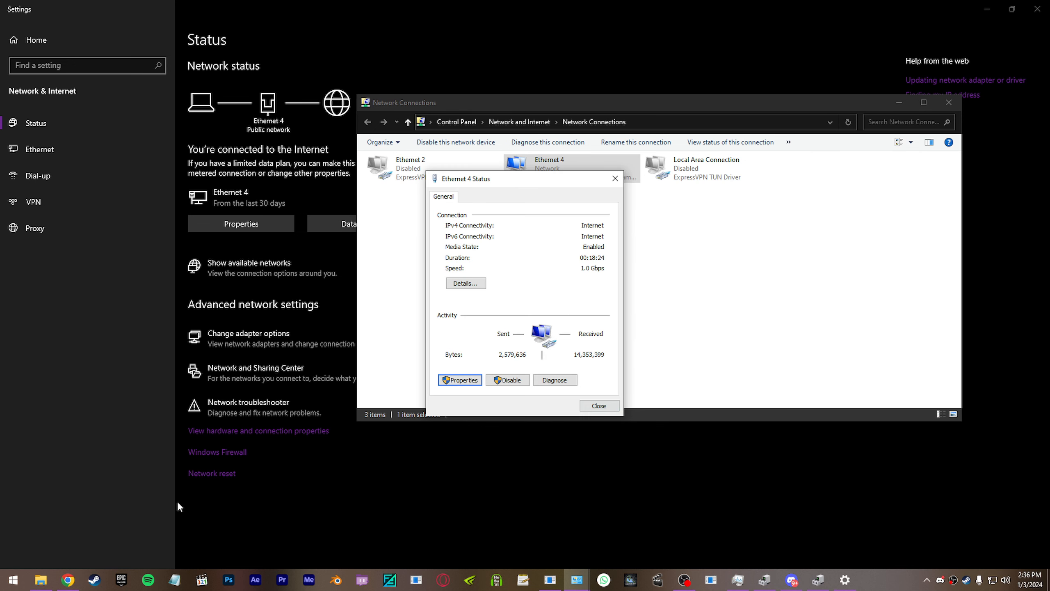
# Return to Device Manager and show hidden devices, bringing the Network adapters category into view.
pyautogui.click(823, 580)
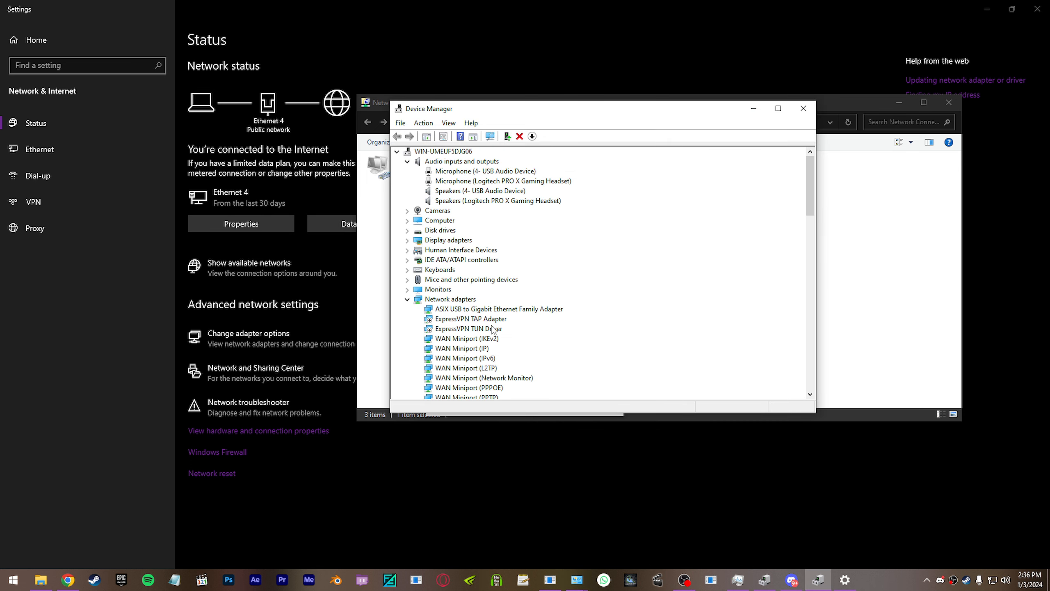
pyautogui.scroll(-4, 502, 321)
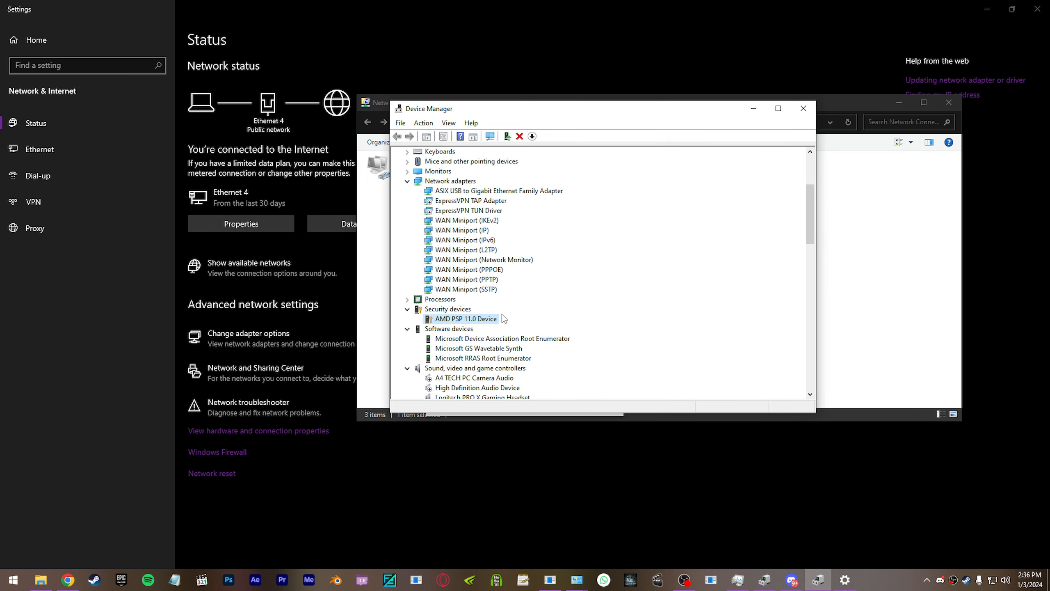
pyautogui.scroll(-12, 504, 318)
pyautogui.scroll(10, 502, 320)
pyautogui.click(449, 123)
pyautogui.click(472, 201)
pyautogui.scroll(-2, 810, 199)
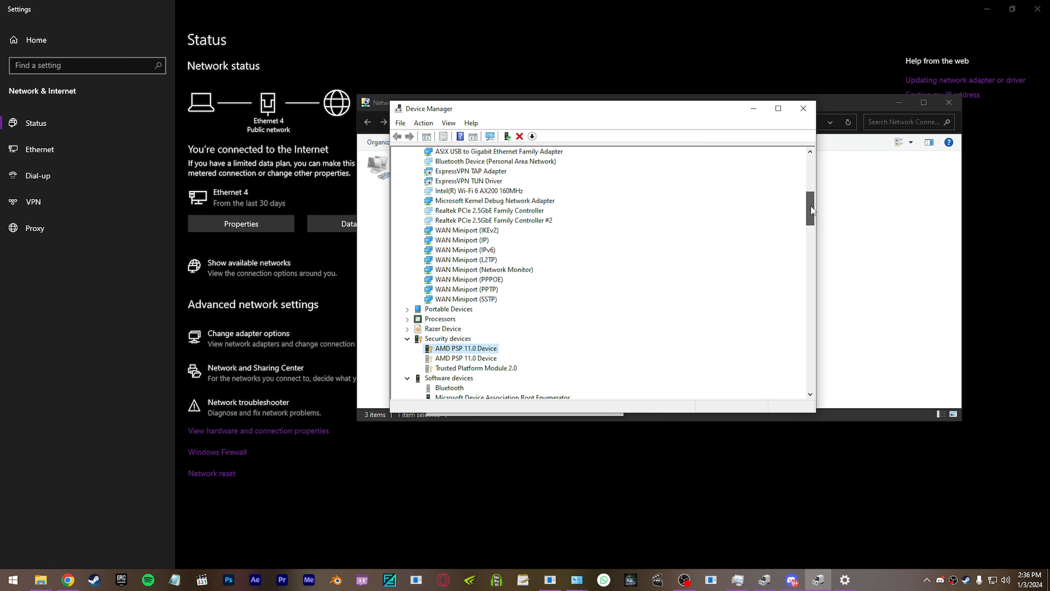
# Open the advanced properties of the first Realtek PCIe 2.5GbE Family Controller and look through the property list.
pyautogui.doubleClick(520, 234)
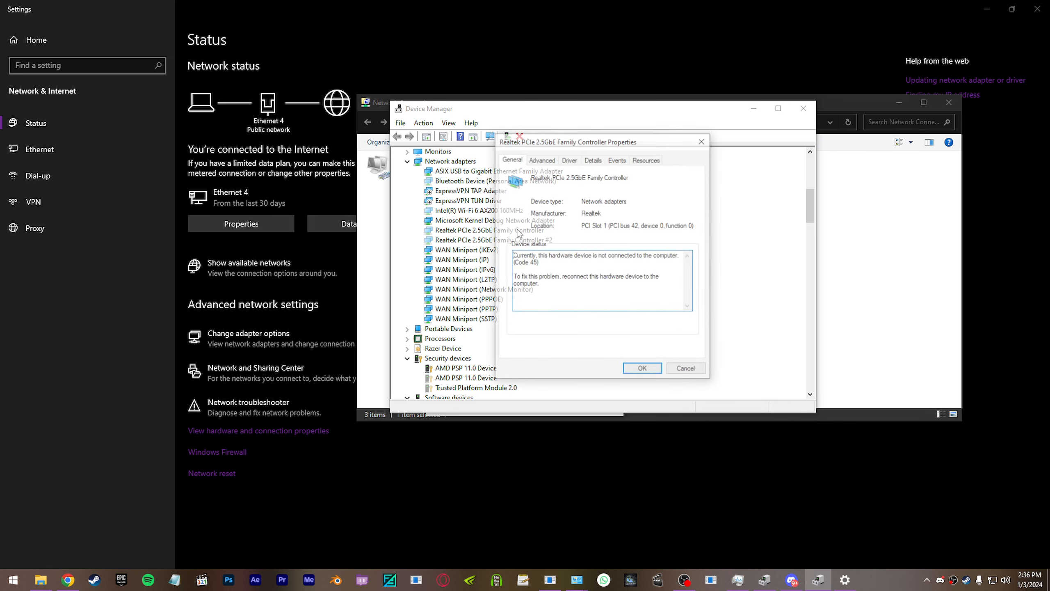
pyautogui.click(554, 160)
pyautogui.moveTo(604, 240); pyautogui.dragTo(602, 264)
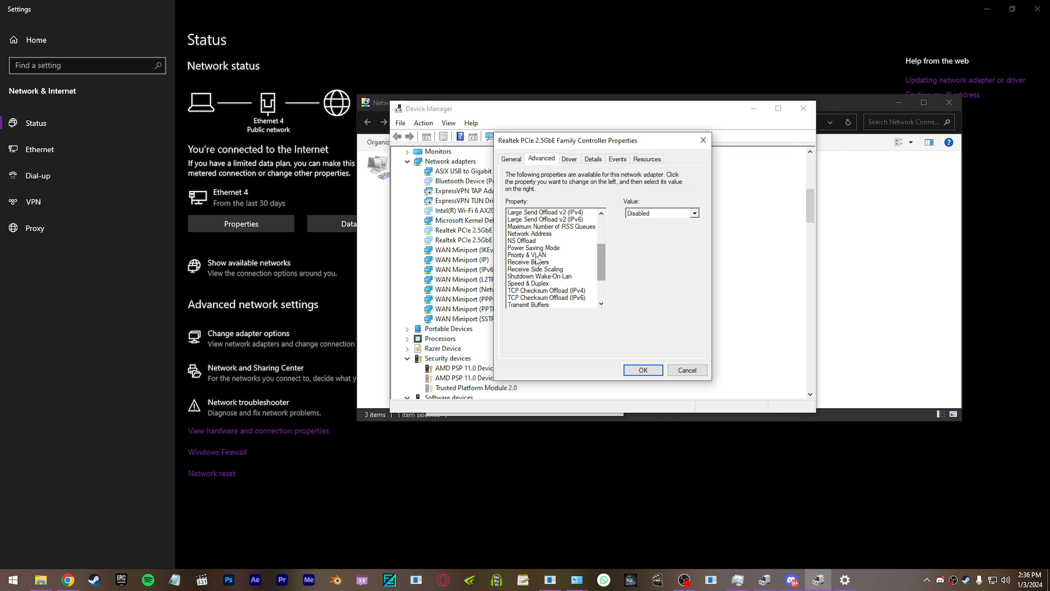
pyautogui.scroll(-3, 532, 294)
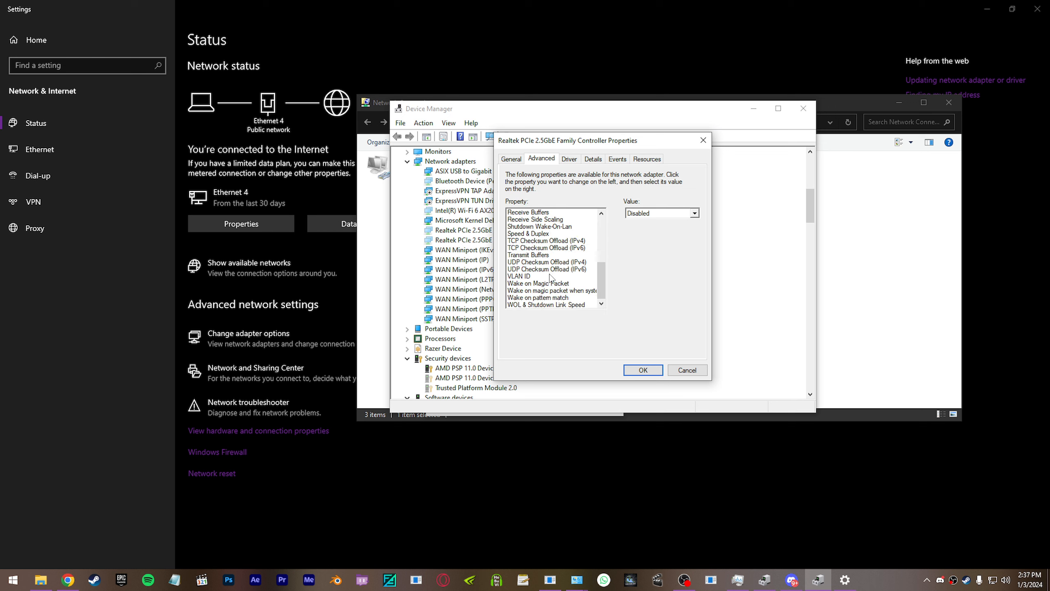
pyautogui.scroll(4, 542, 280)
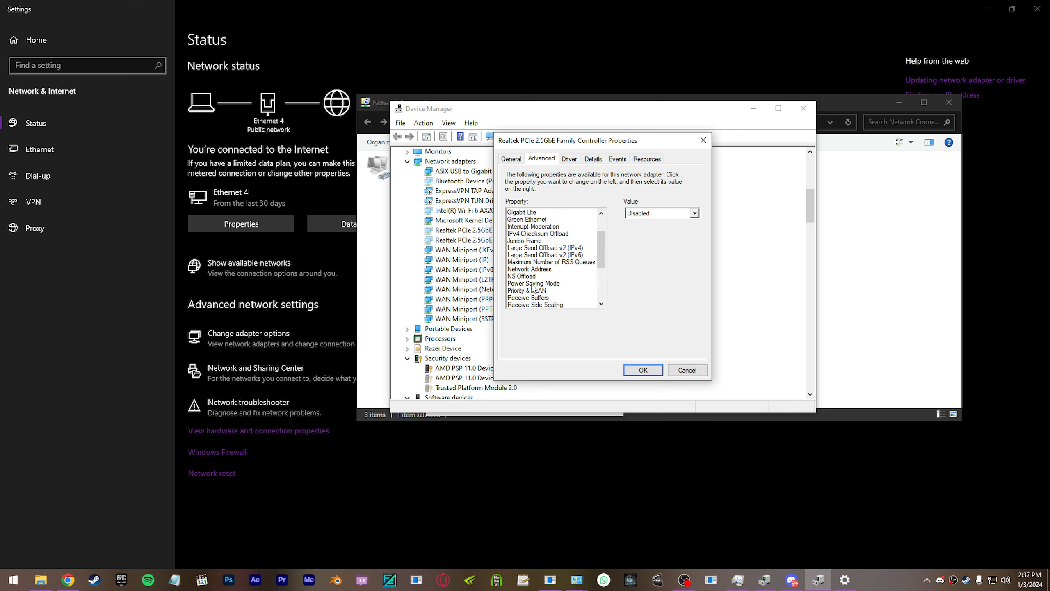
# Inspect the available values of the Realtek controller's Power Saving Mode property, keeping it at Disabled.
pyautogui.click(537, 283)
pyautogui.click(649, 213)
pyautogui.click(648, 214)
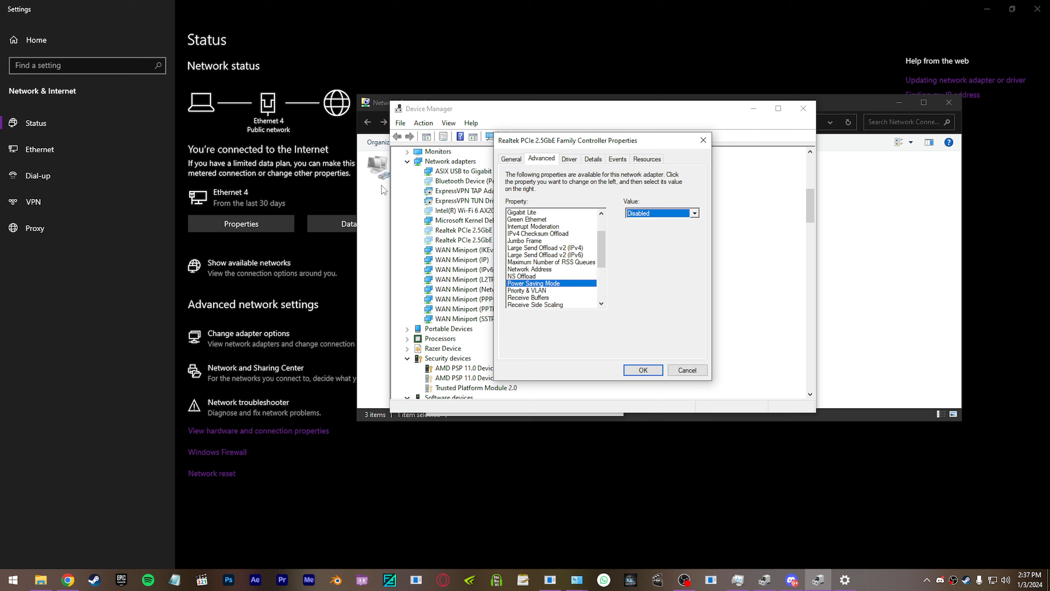
pyautogui.click(664, 211)
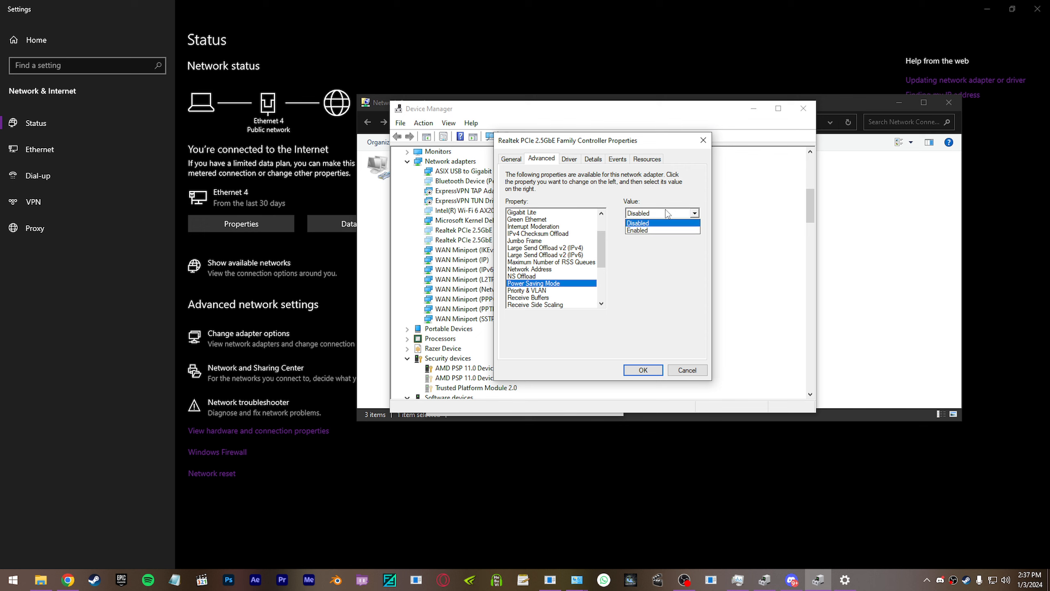
pyautogui.click(665, 192)
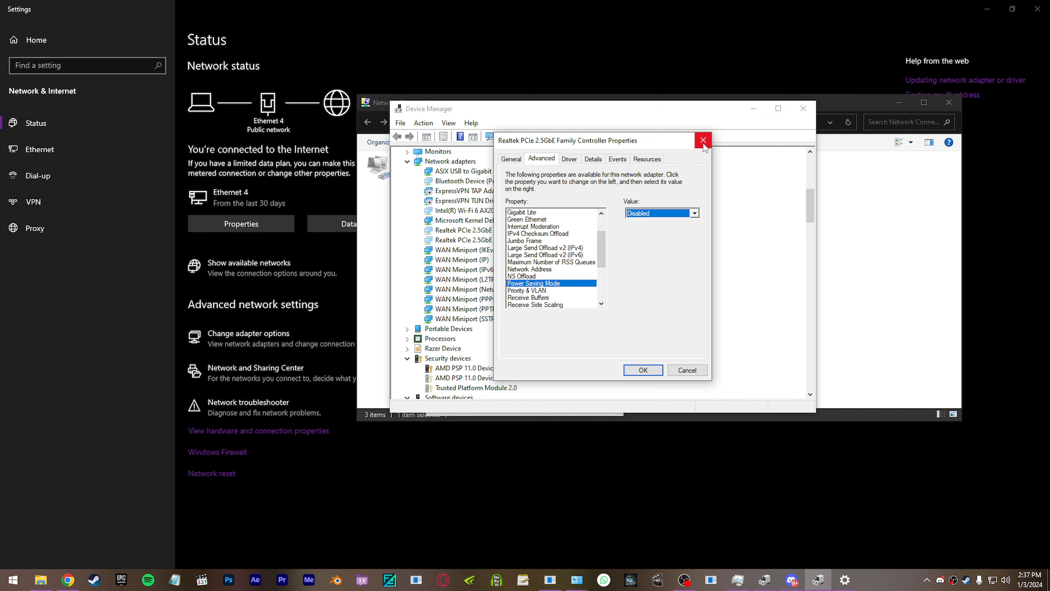